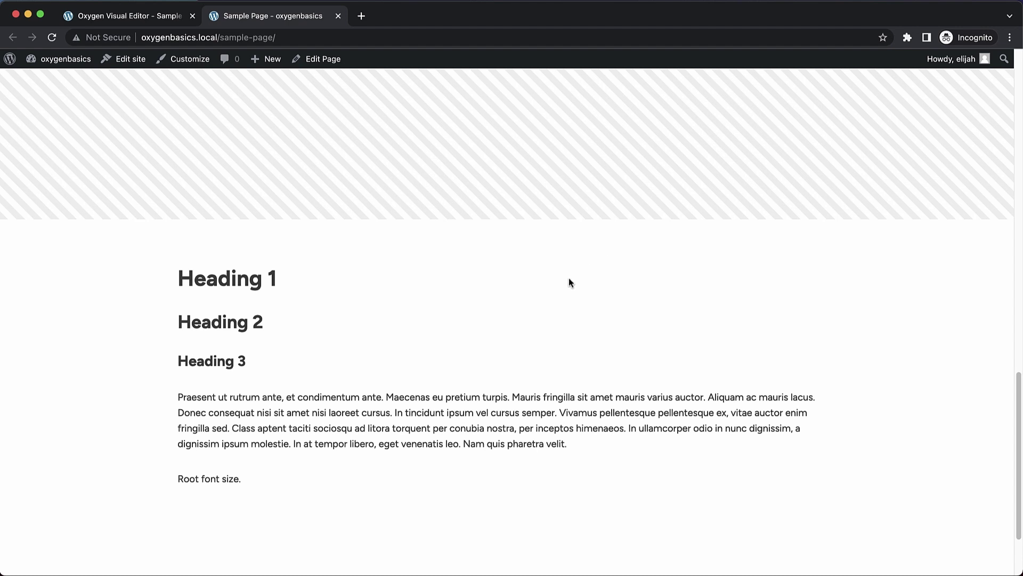
Step: Scroll the sample page down to the 'Root font size.' line
{"action": "scroll", "coordinate": [569, 281], "scroll_direction": "down", "scroll_amount": 2}
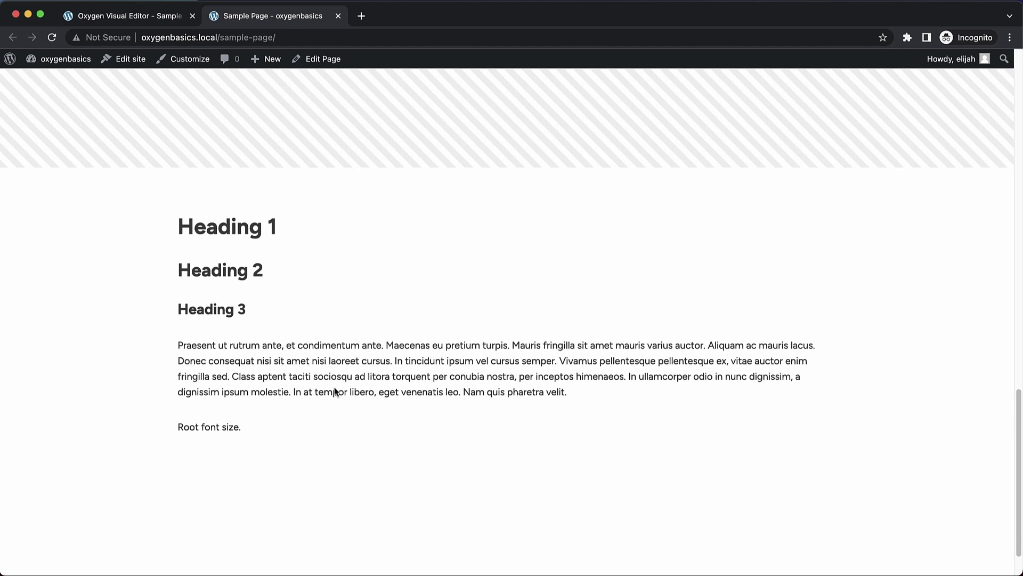
Step: Inspect the 'Root font size.' text's computed 16px font size, with more page visible above DevTools
{"action": "right_click", "coordinate": [220, 426]}
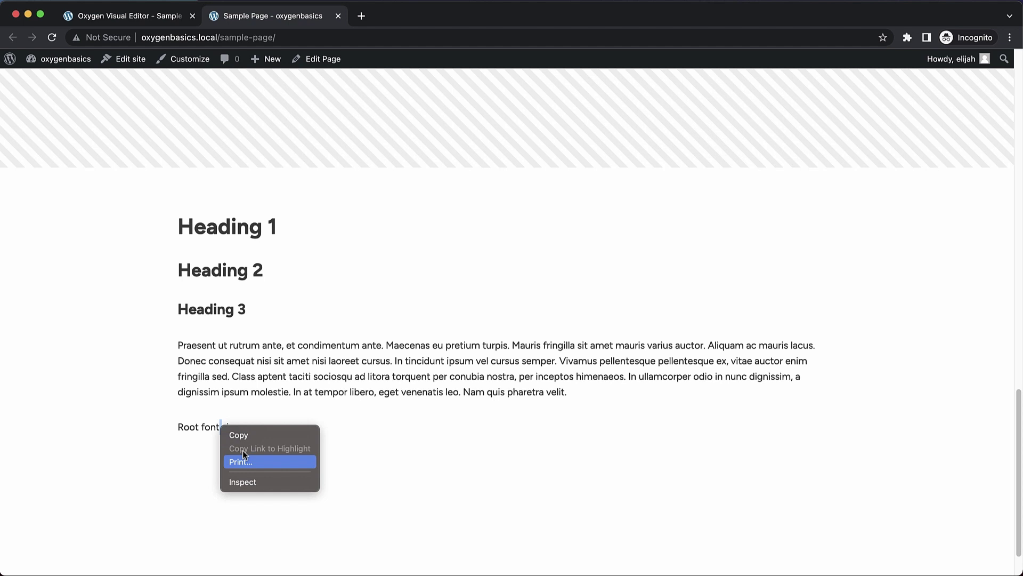
{"action": "left_click", "coordinate": [244, 481]}
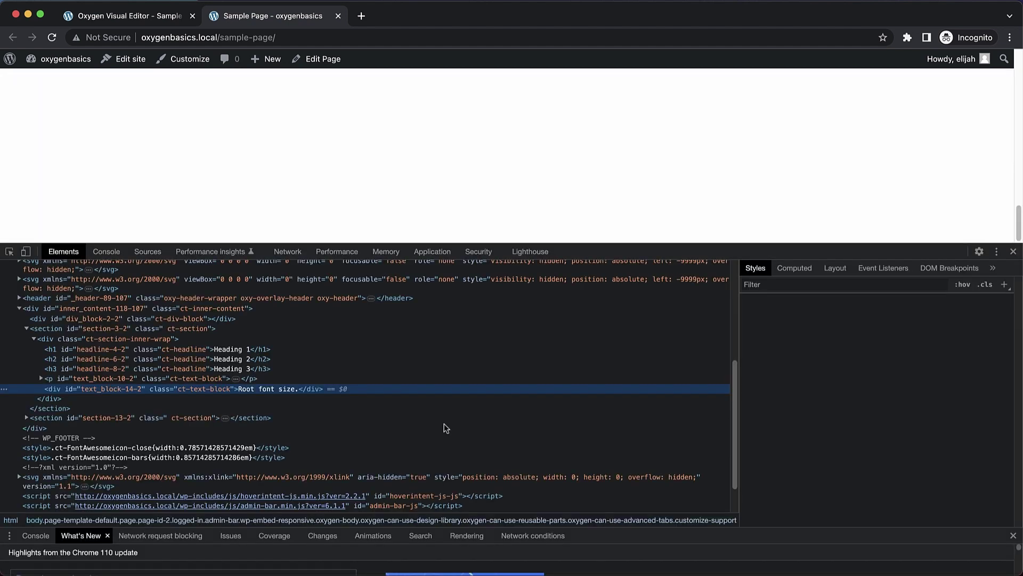
{"action": "left_click", "coordinate": [793, 267]}
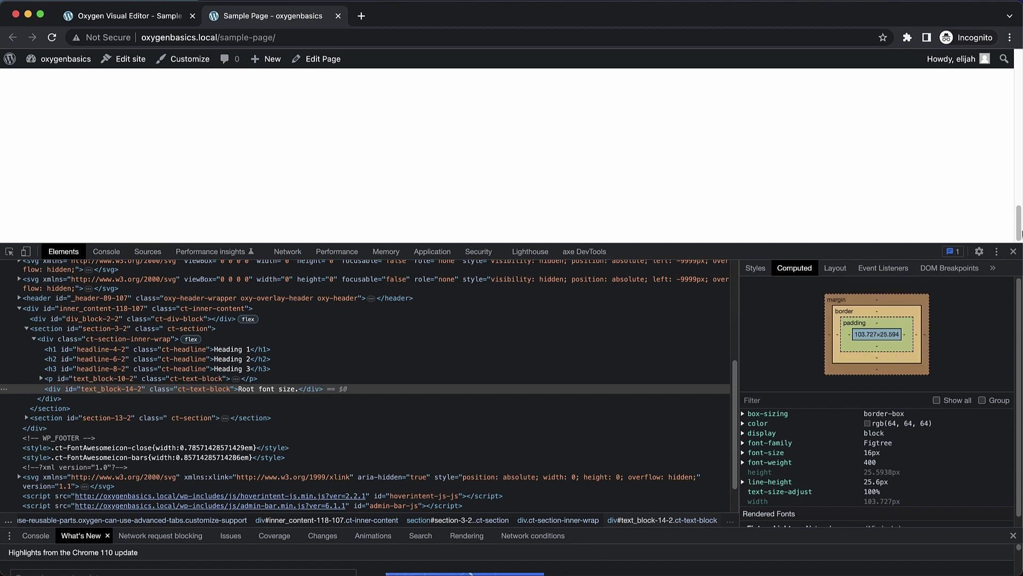
{"action": "left_click_drag", "start_coordinate": [862, 252], "coordinate": [850, 488]}
{"action": "scroll", "coordinate": [636, 273], "scroll_direction": "up", "scroll_amount": 3}
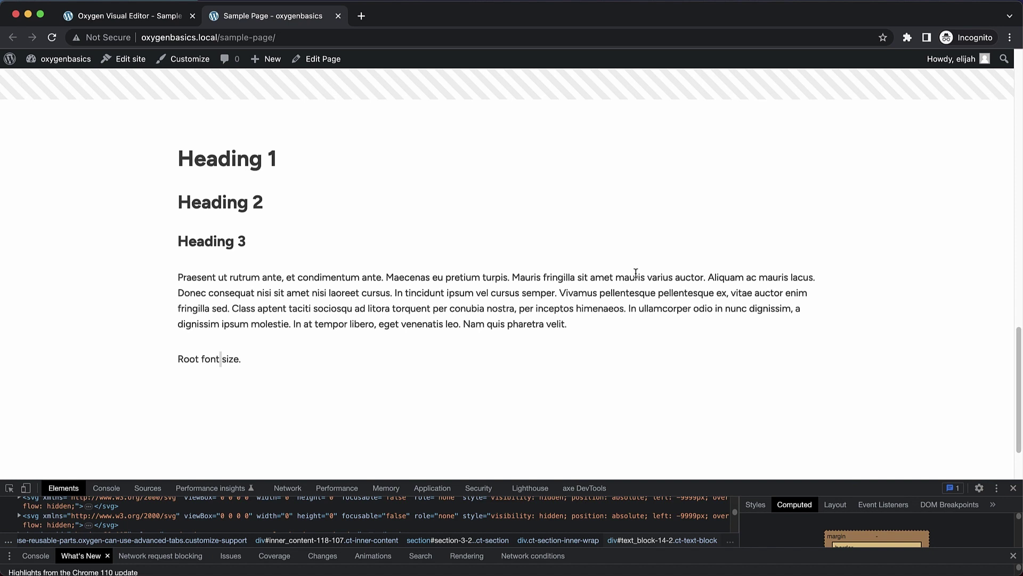
Step: Zoom the sample page up to 150% to watch the text scale
{"action": "left_click", "coordinate": [1010, 37]}
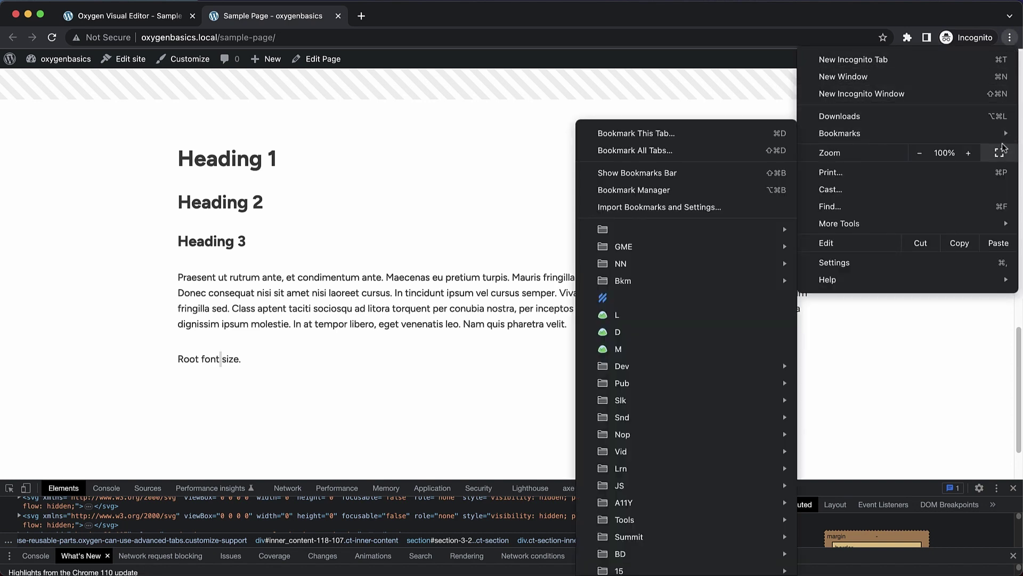
{"action": "left_click", "coordinate": [973, 153]}
{"action": "left_click", "coordinate": [973, 153]}
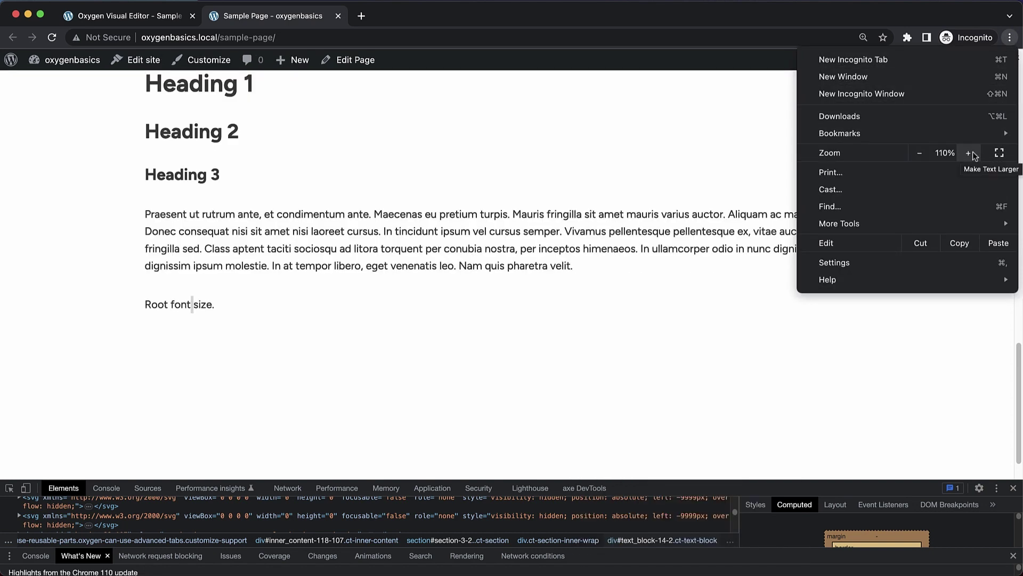
{"action": "left_click", "coordinate": [973, 153]}
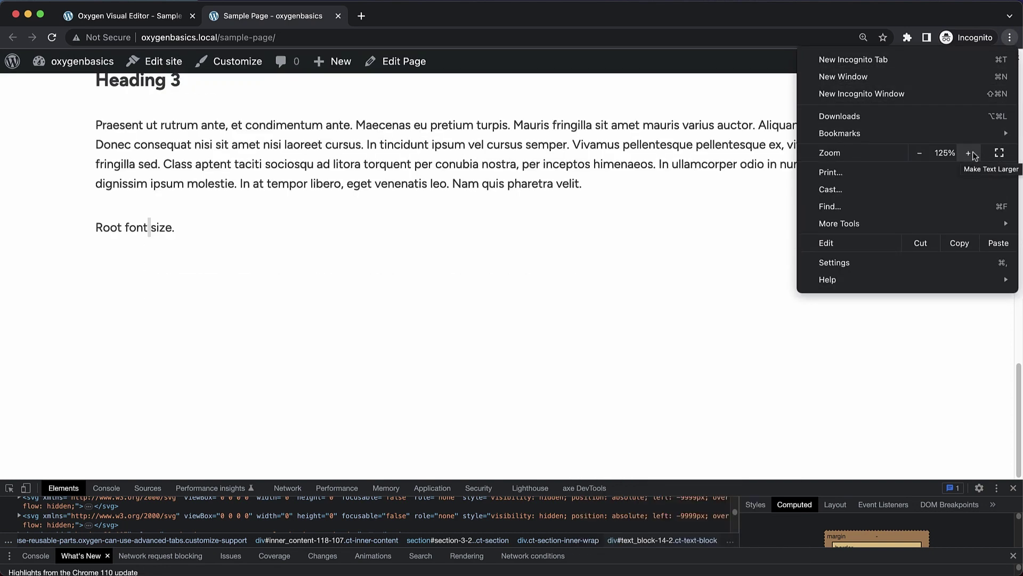
{"action": "left_click", "coordinate": [385, 254]}
{"action": "scroll", "coordinate": [559, 166], "scroll_direction": "up", "scroll_amount": 5}
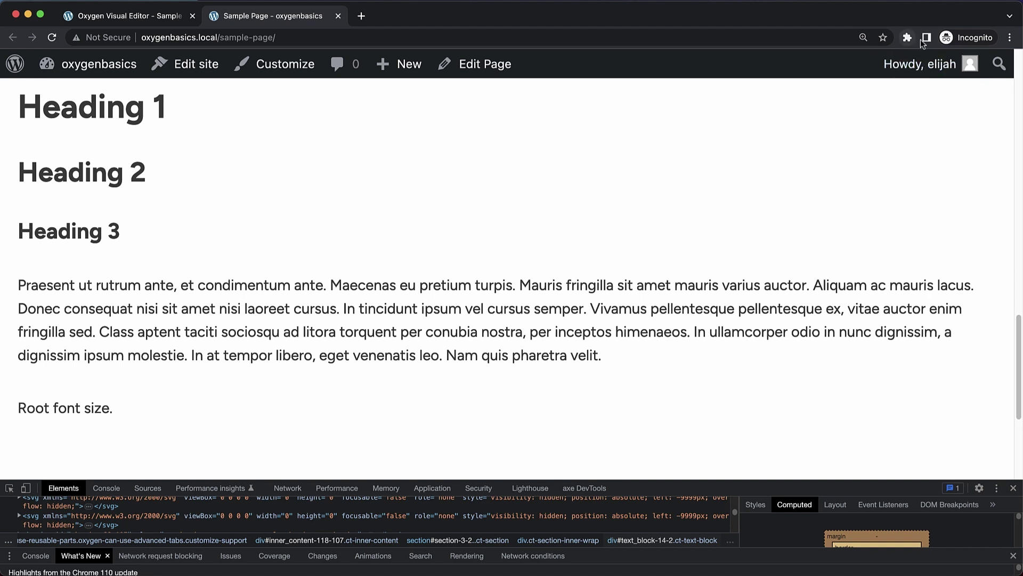
Step: Bring the page zoom back down to 100%
{"action": "left_click", "coordinate": [1009, 38]}
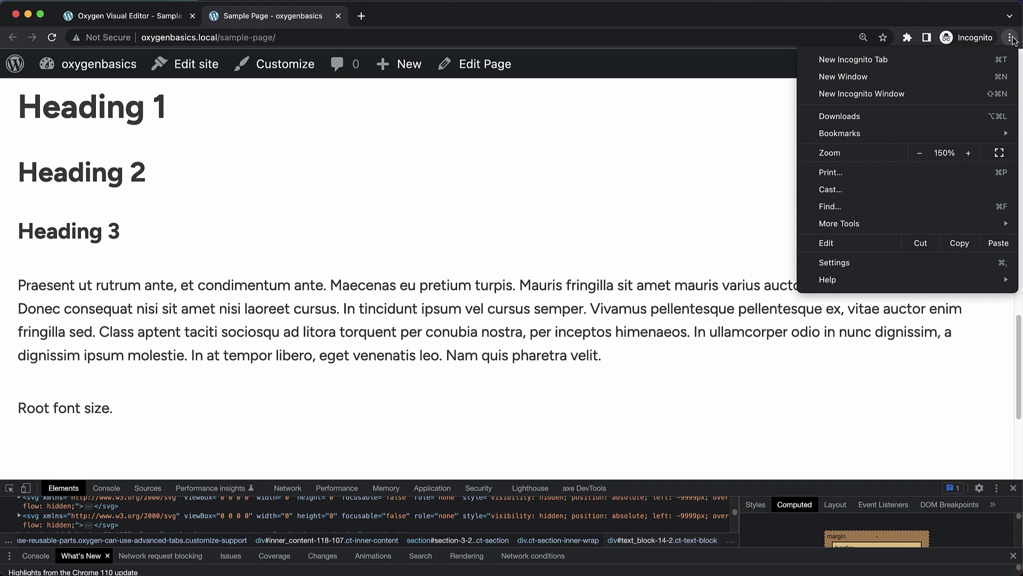
{"action": "left_click", "coordinate": [921, 154]}
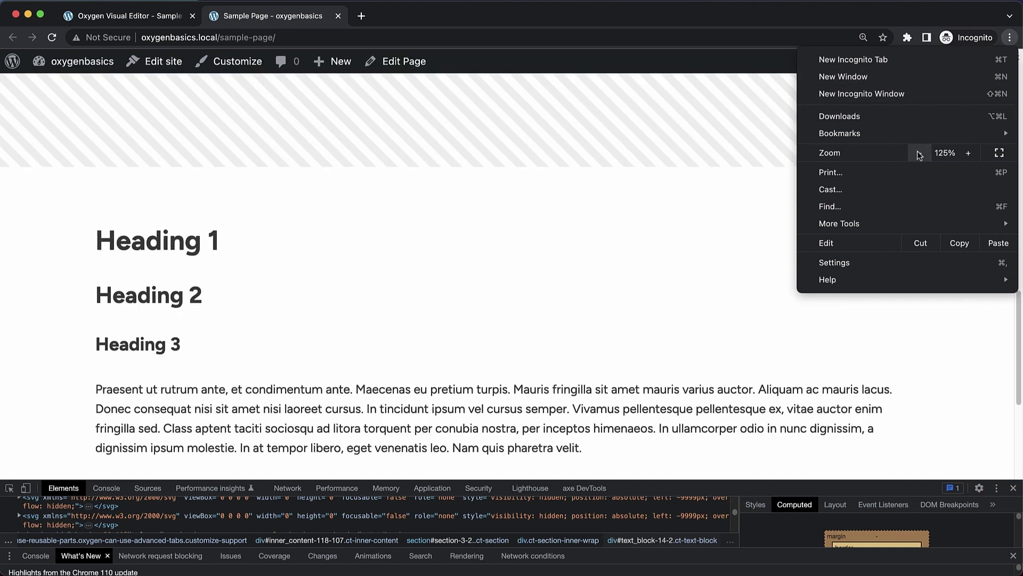
{"action": "left_click", "coordinate": [920, 154]}
{"action": "left_click", "coordinate": [920, 155]}
{"action": "left_click", "coordinate": [674, 272]}
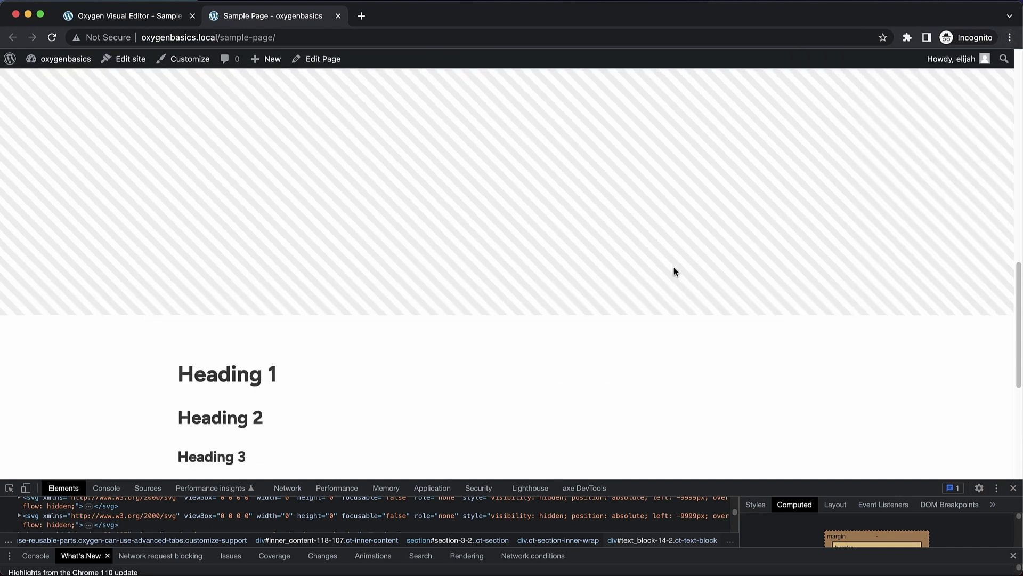
{"action": "scroll", "coordinate": [673, 272], "scroll_direction": "down", "scroll_amount": 4}
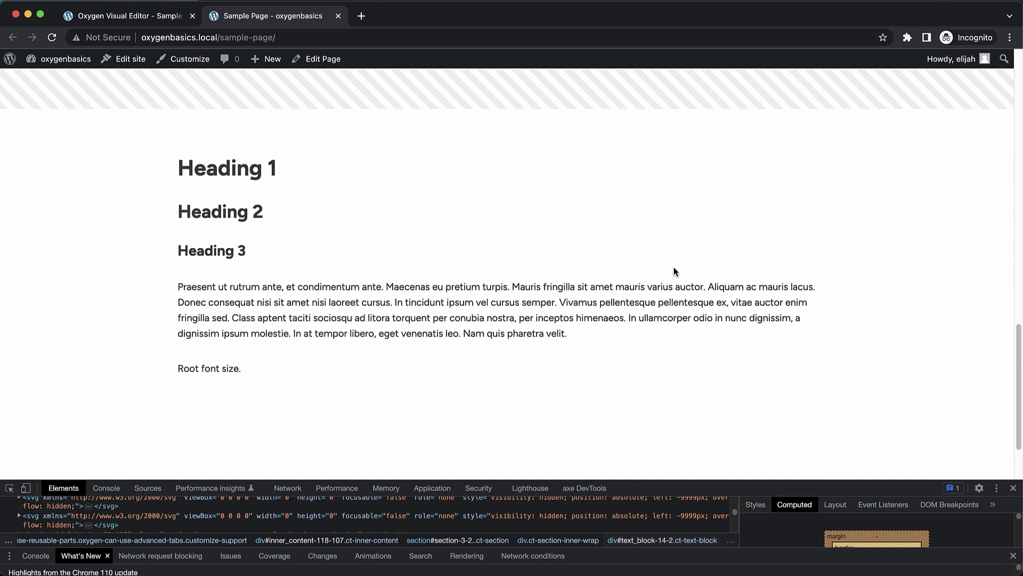
Step: Find the 'font size' option in Chrome Settings, with the window beside the page
{"action": "left_click", "coordinate": [1010, 37]}
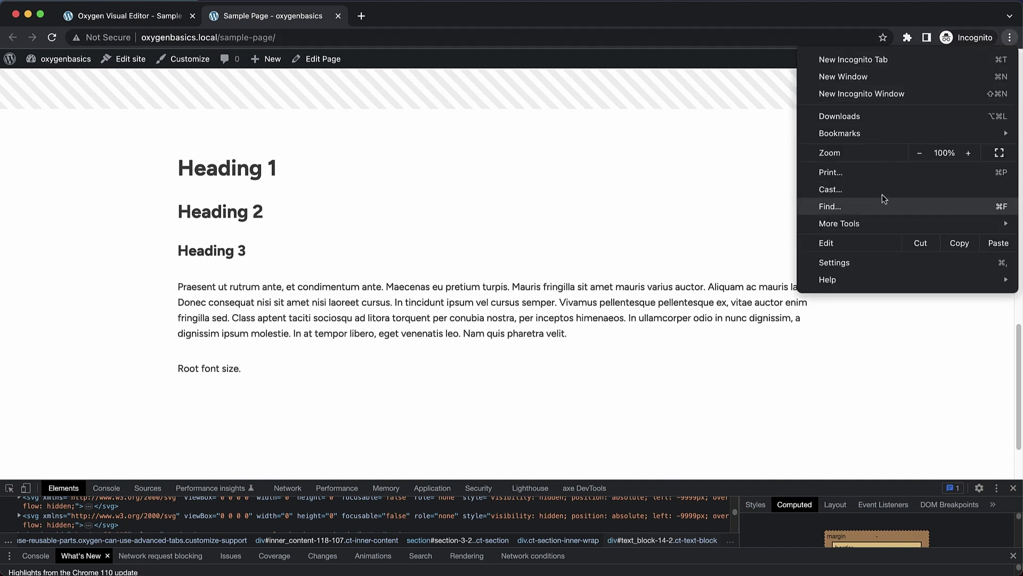
{"action": "left_click", "coordinate": [853, 261]}
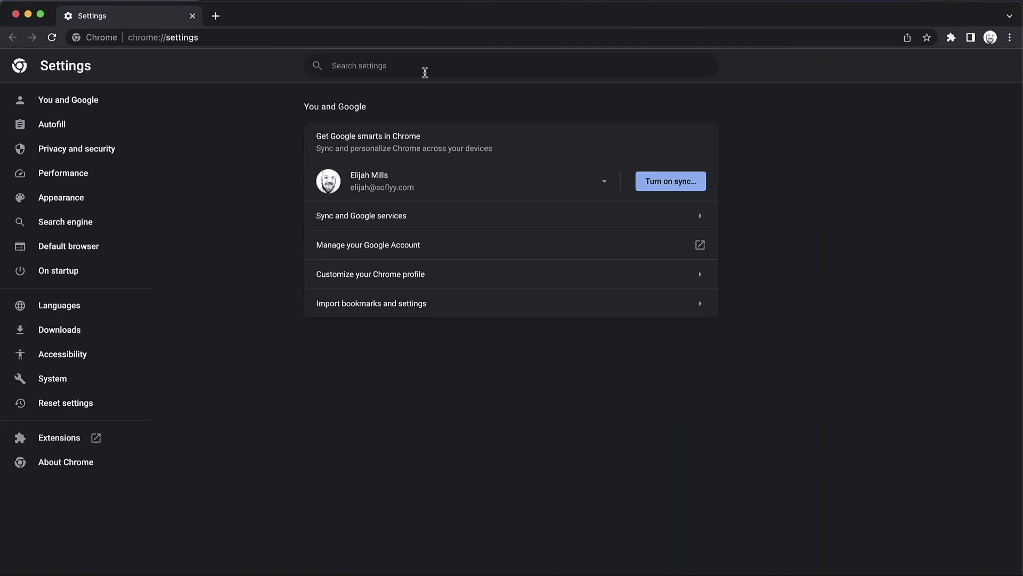
{"action": "type", "text": "font size"}
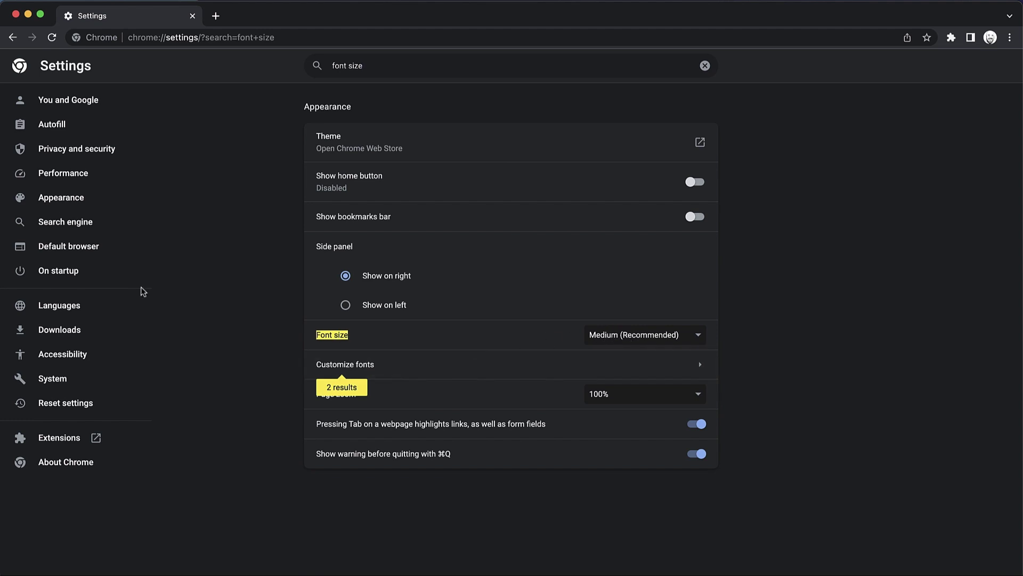
{"action": "left_click_drag", "start_coordinate": [2, 284], "coordinate": [557, 322]}
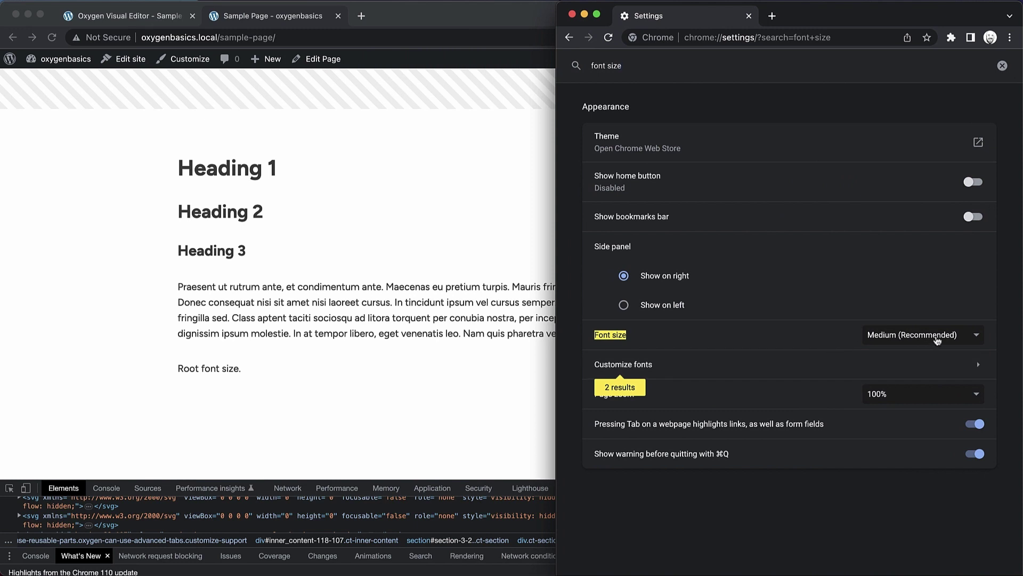
Step: Set Chrome's font size to Very small, then Very large, and close Settings
{"action": "left_click", "coordinate": [937, 335]}
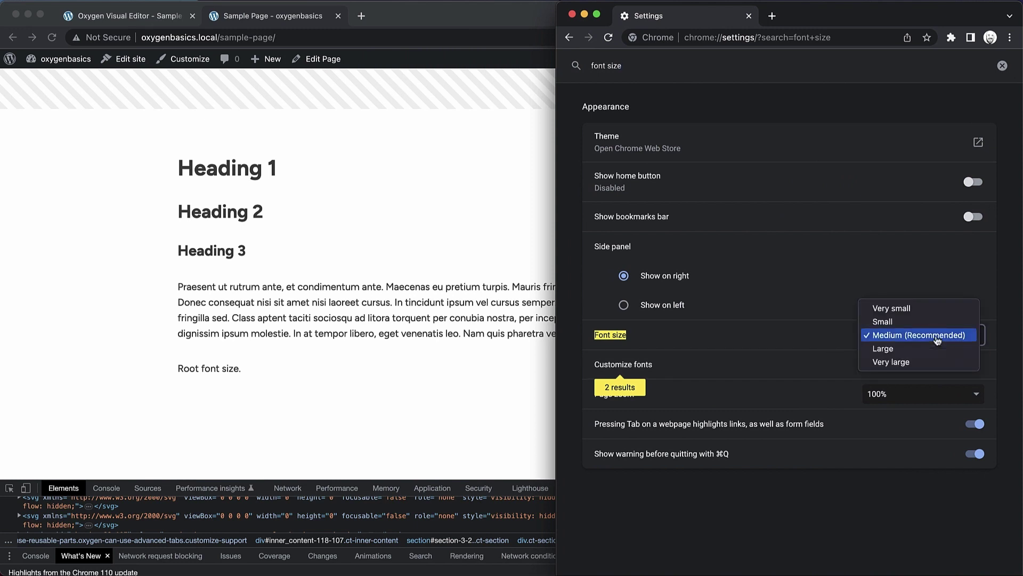
{"action": "left_click", "coordinate": [927, 309]}
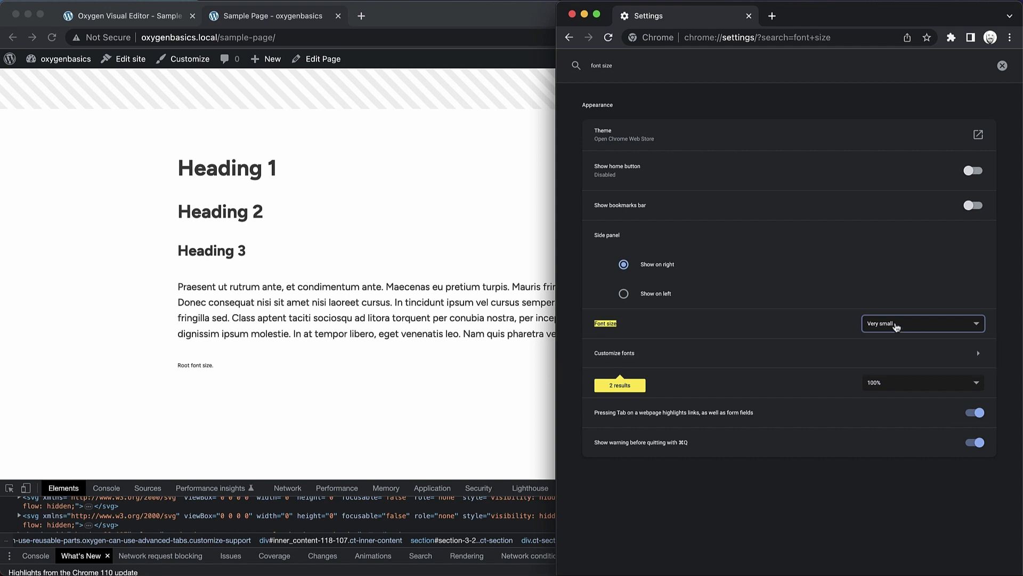
{"action": "left_click", "coordinate": [898, 326]}
{"action": "left_click", "coordinate": [894, 364]}
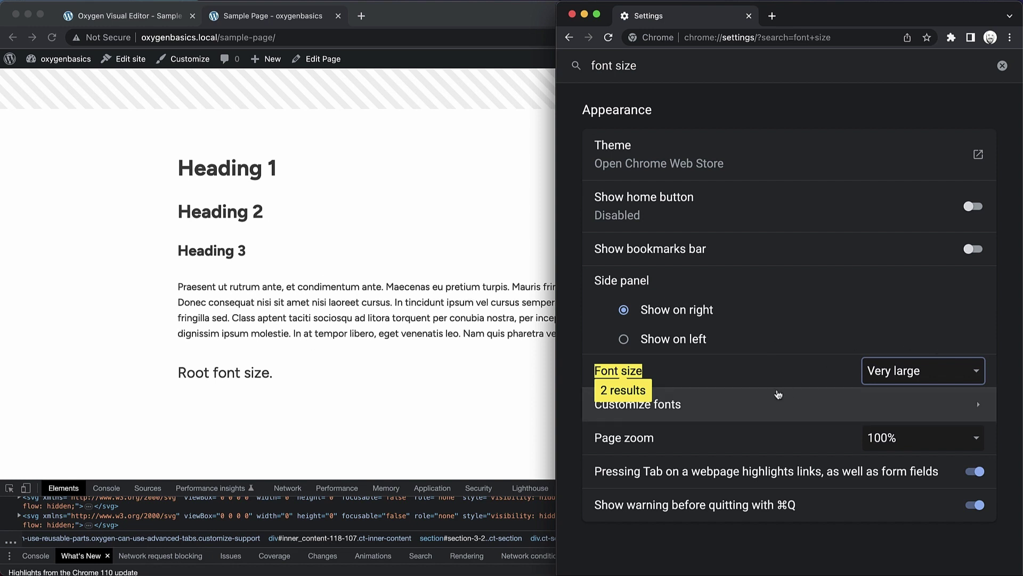
{"action": "left_click", "coordinate": [411, 344]}
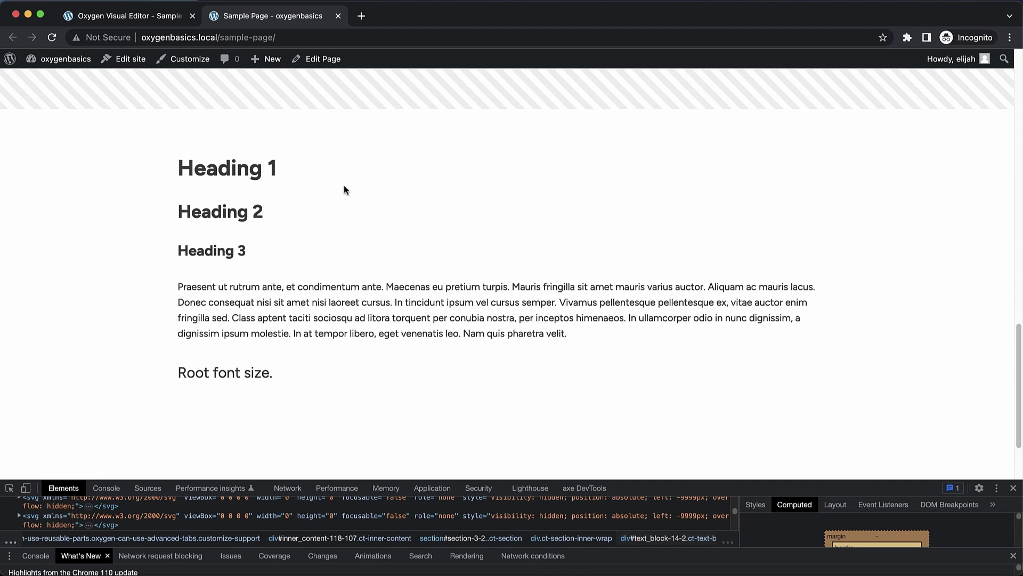
Step: Go to Global Styles > Headings in the Oxygen Visual Editor
{"action": "left_click", "coordinate": [128, 16]}
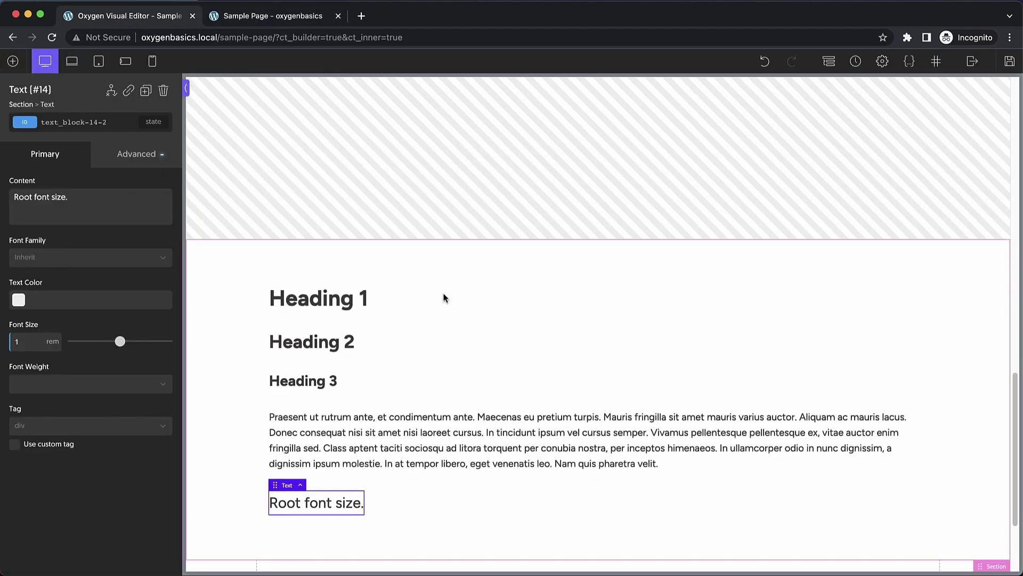
{"action": "scroll", "coordinate": [445, 297], "scroll_direction": "down", "scroll_amount": 2}
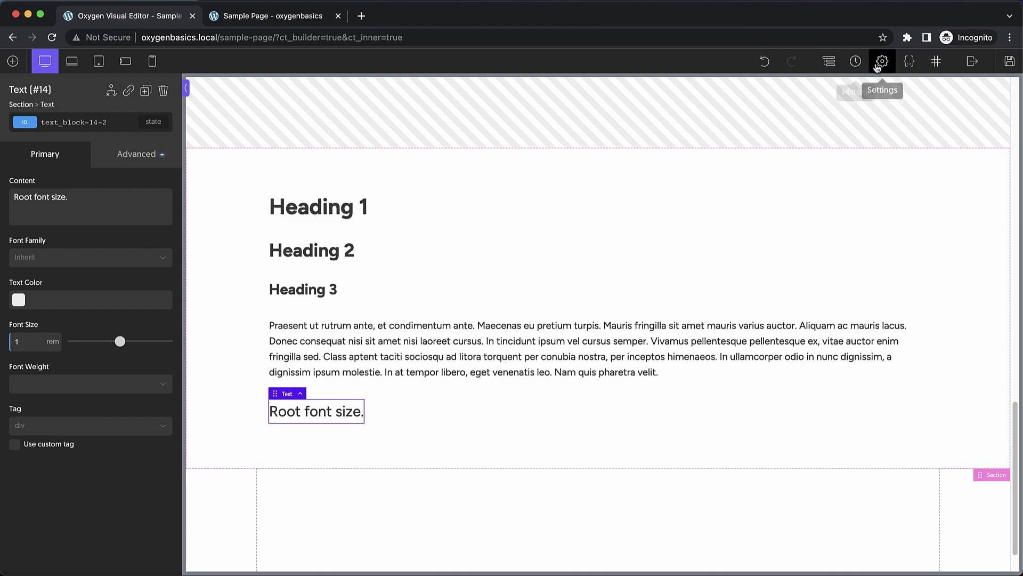
{"action": "left_click", "coordinate": [882, 63]}
{"action": "left_click", "coordinate": [922, 189]}
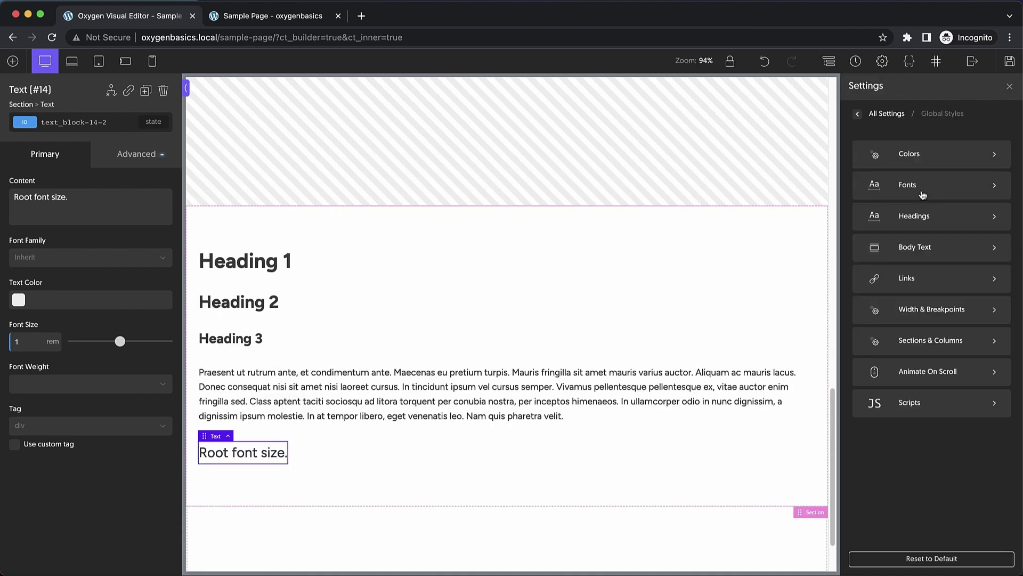
{"action": "left_click", "coordinate": [928, 211]}
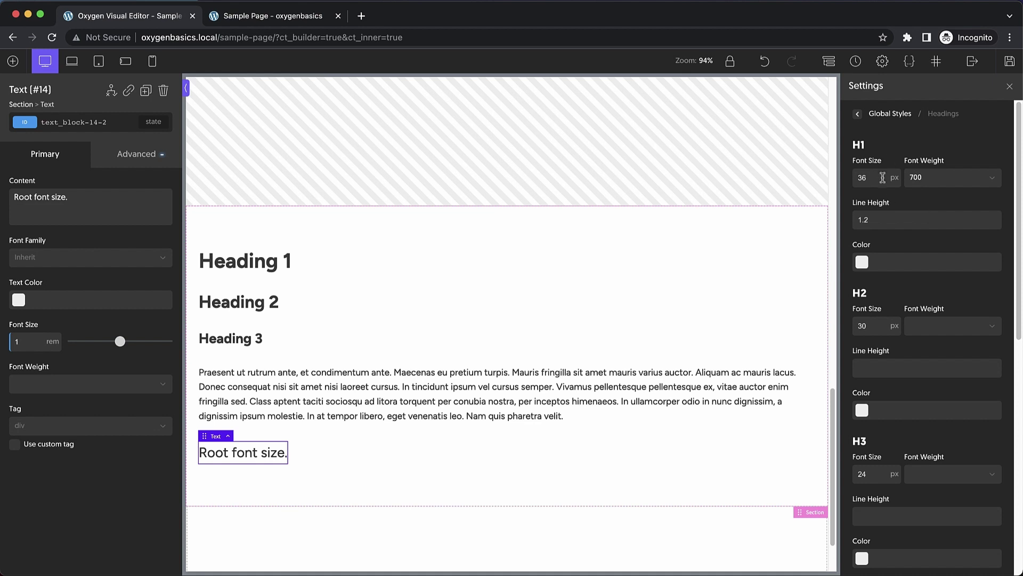
Step: Set the H1, H2 and H3 font sizes to 2.5rem, 2rem and 1.5rem
{"action": "double_click", "coordinate": [883, 181]}
{"action": "type", "text": "2.5rem"}
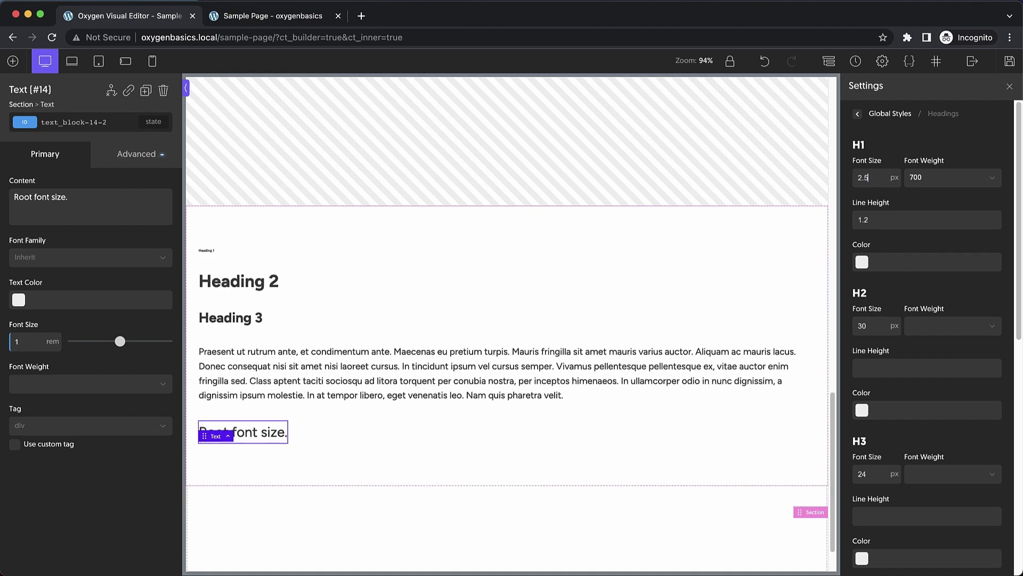
{"action": "double_click", "coordinate": [868, 327]}
{"action": "type", "text": "2rem"}
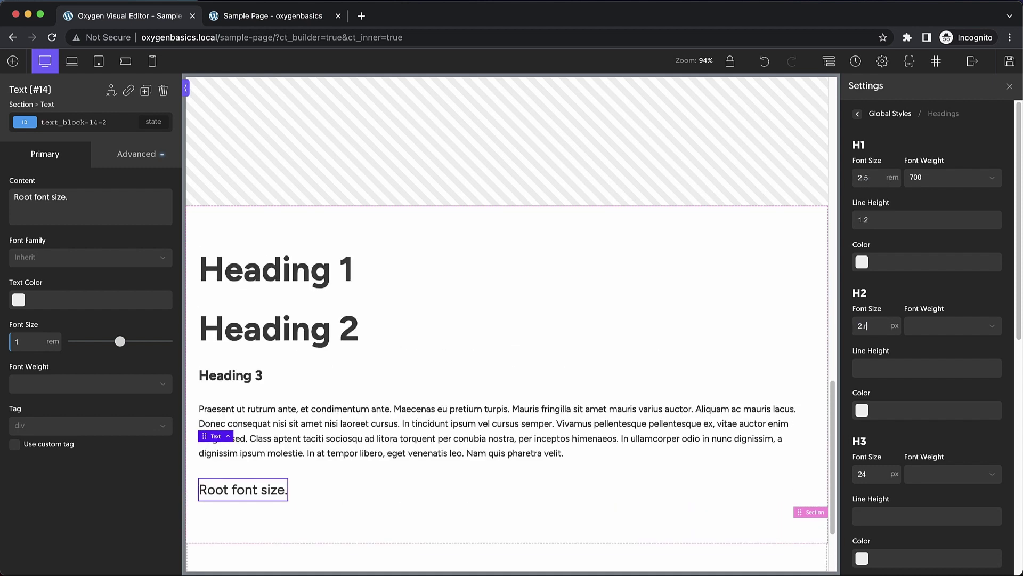
{"action": "double_click", "coordinate": [868, 326]}
{"action": "type", "text": "2"}
{"action": "scroll", "coordinate": [906, 346], "scroll_direction": "down", "scroll_amount": 2}
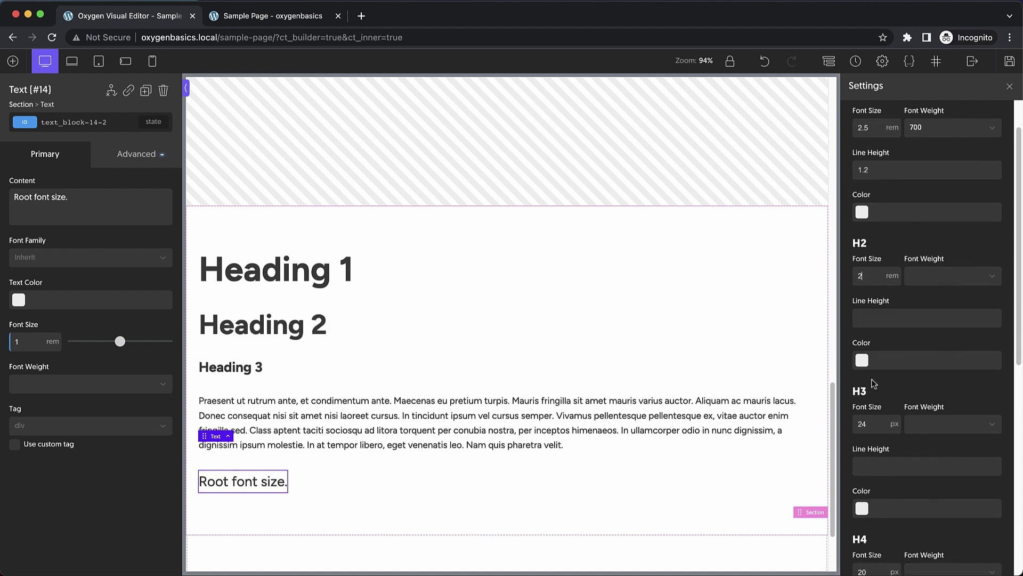
{"action": "double_click", "coordinate": [872, 425]}
{"action": "type", "text": "1.5rem"}
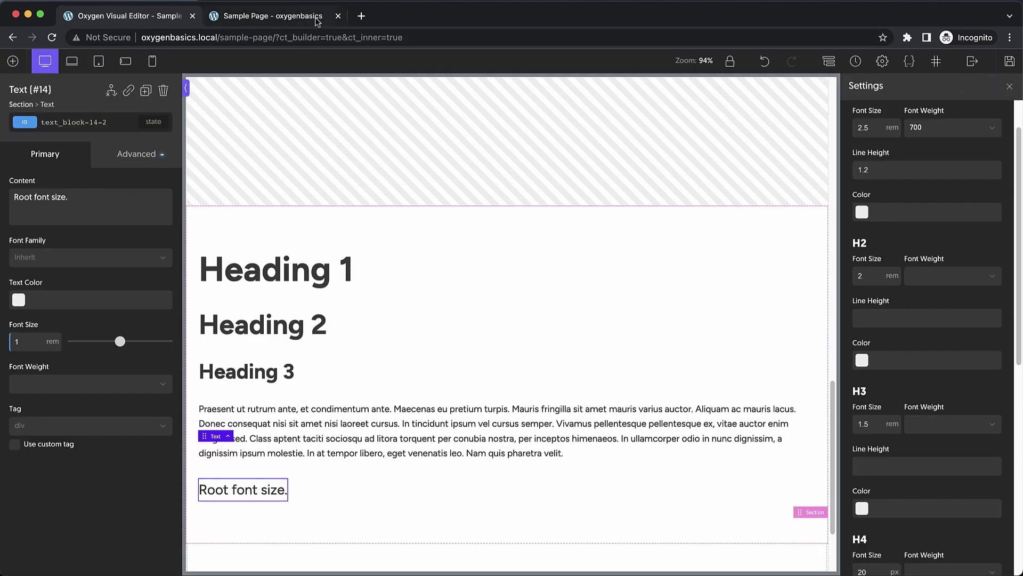
{"action": "left_click", "coordinate": [319, 20]}
Step: Reload the sample page and try Large, then Medium browser font sizes
{"action": "key", "text": "super+r"}
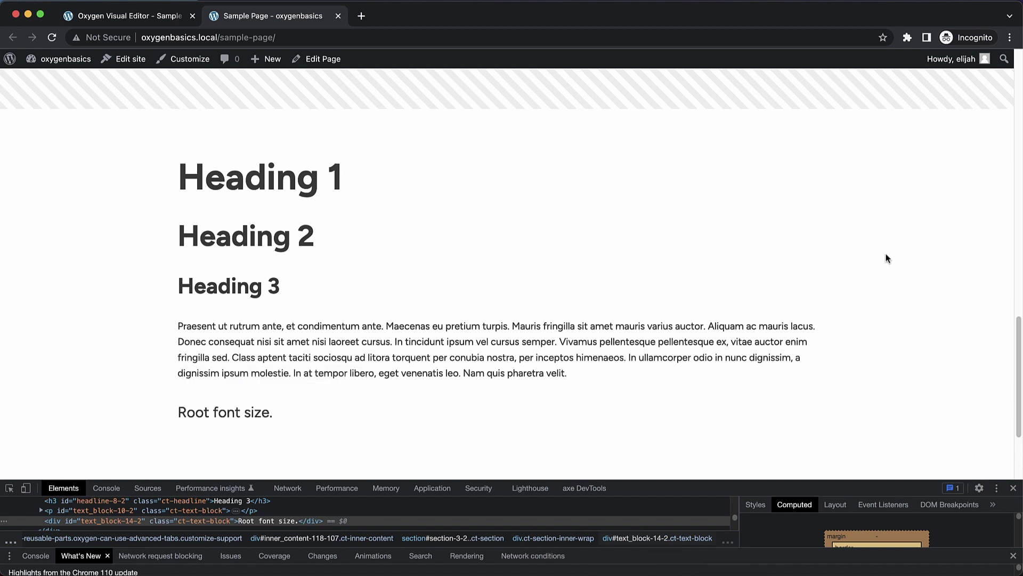
{"action": "key", "text": "super+grave"}
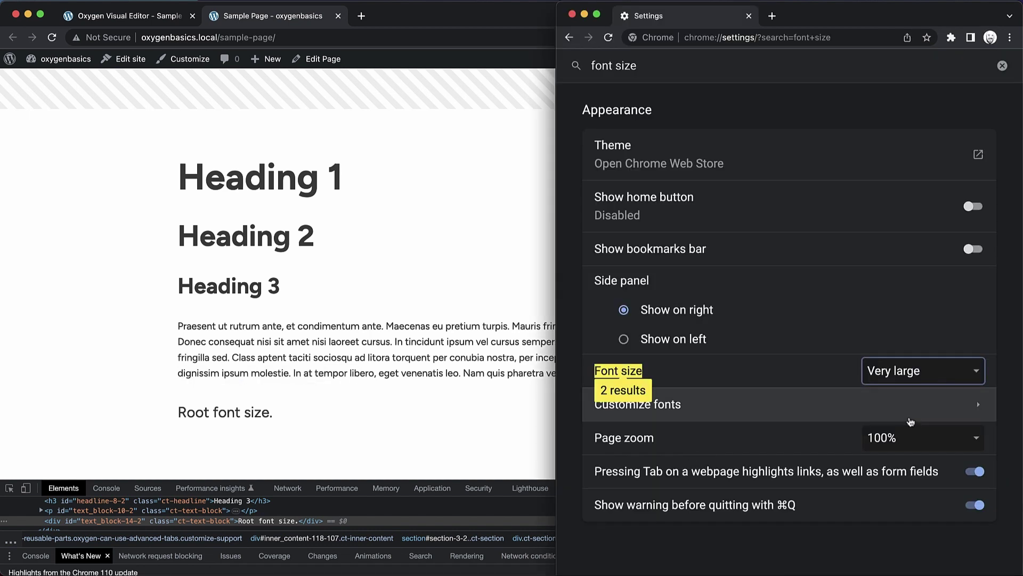
{"action": "left_click", "coordinate": [920, 370]}
{"action": "left_click", "coordinate": [925, 358]}
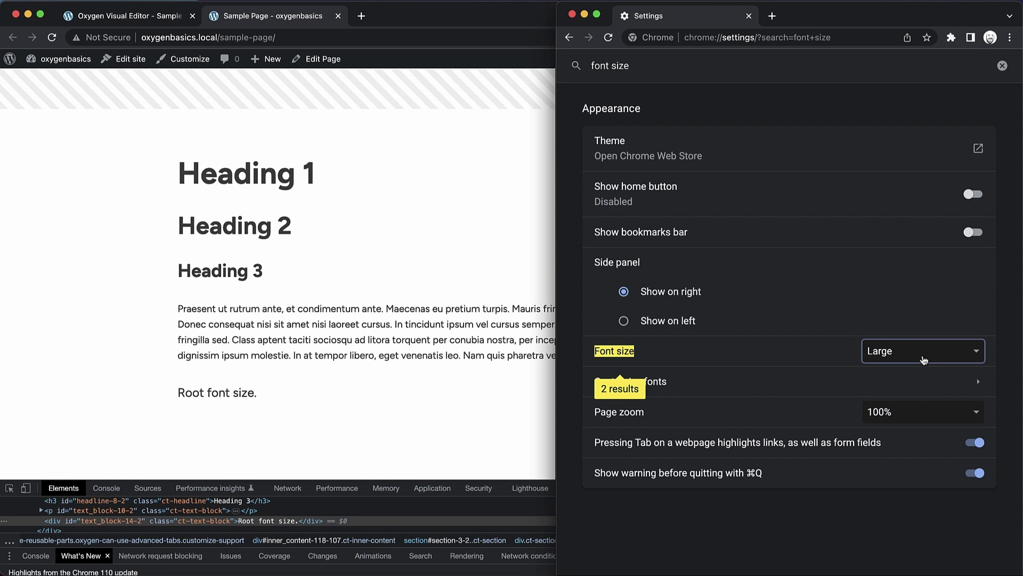
{"action": "left_click", "coordinate": [923, 359]}
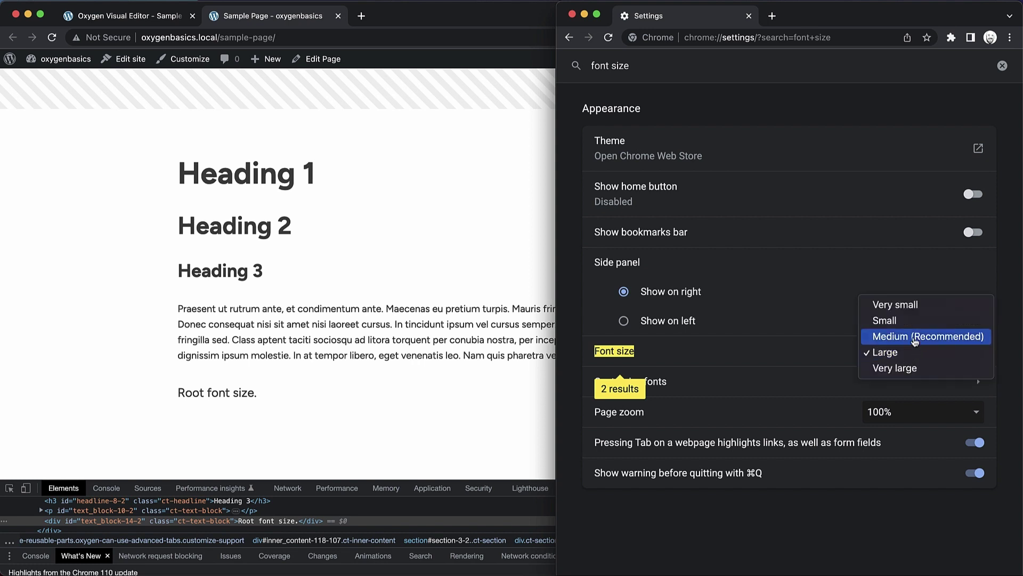
{"action": "left_click", "coordinate": [917, 338]}
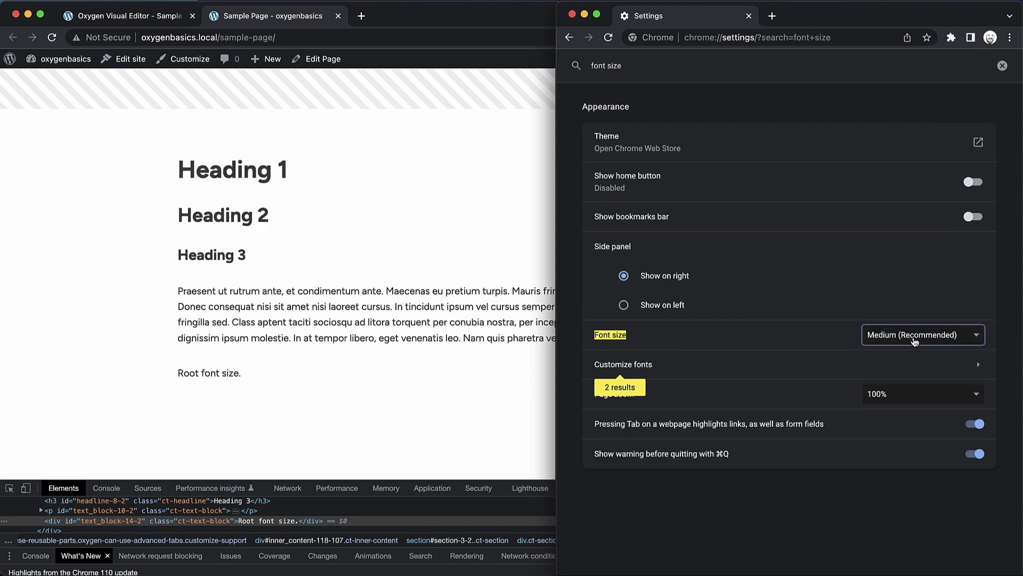
Step: Try Very small, then settle on Medium (Recommended) and close Settings
{"action": "left_click", "coordinate": [915, 342]}
{"action": "left_click", "coordinate": [908, 307]}
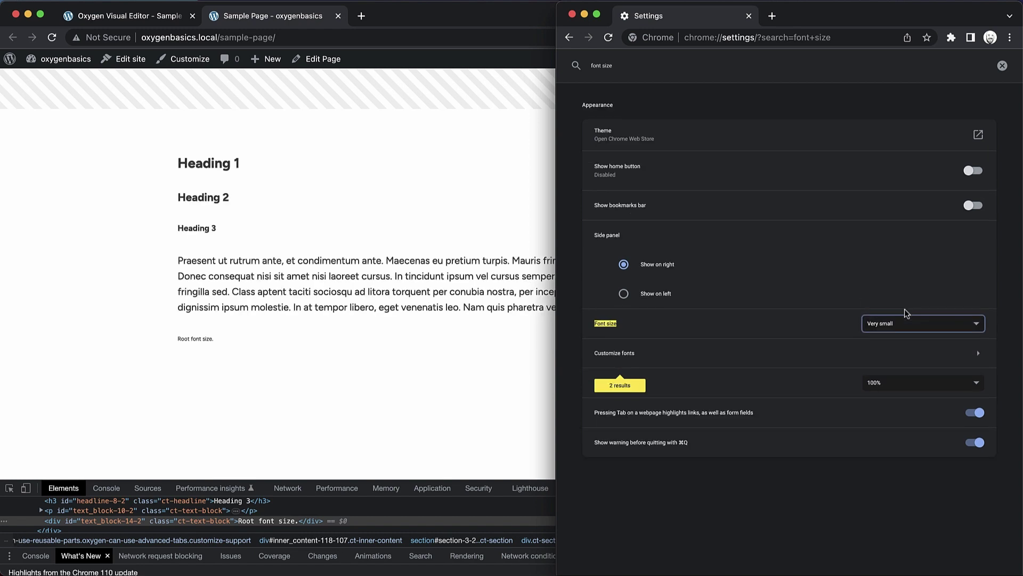
{"action": "left_click", "coordinate": [901, 327]}
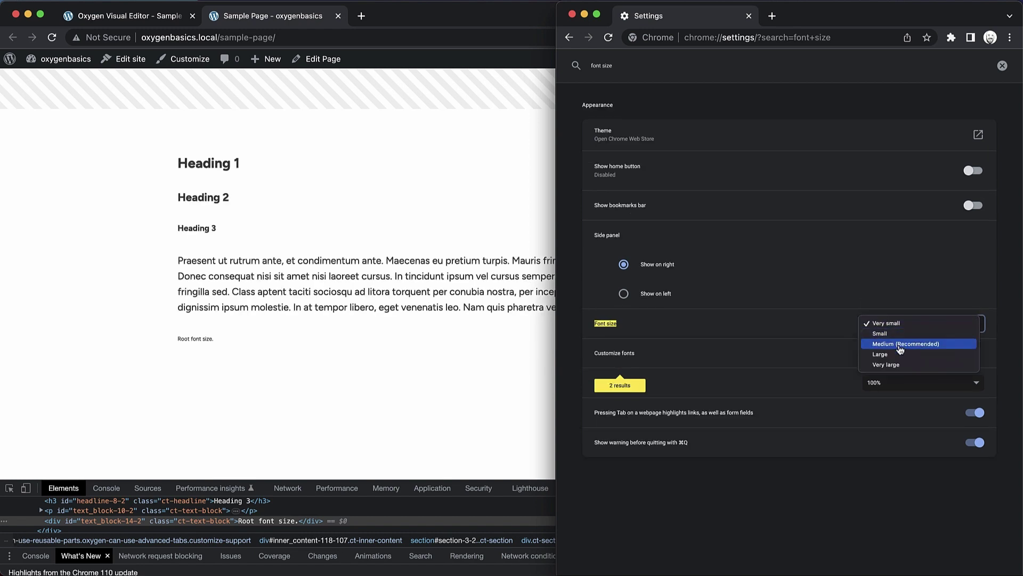
{"action": "left_click", "coordinate": [900, 345]}
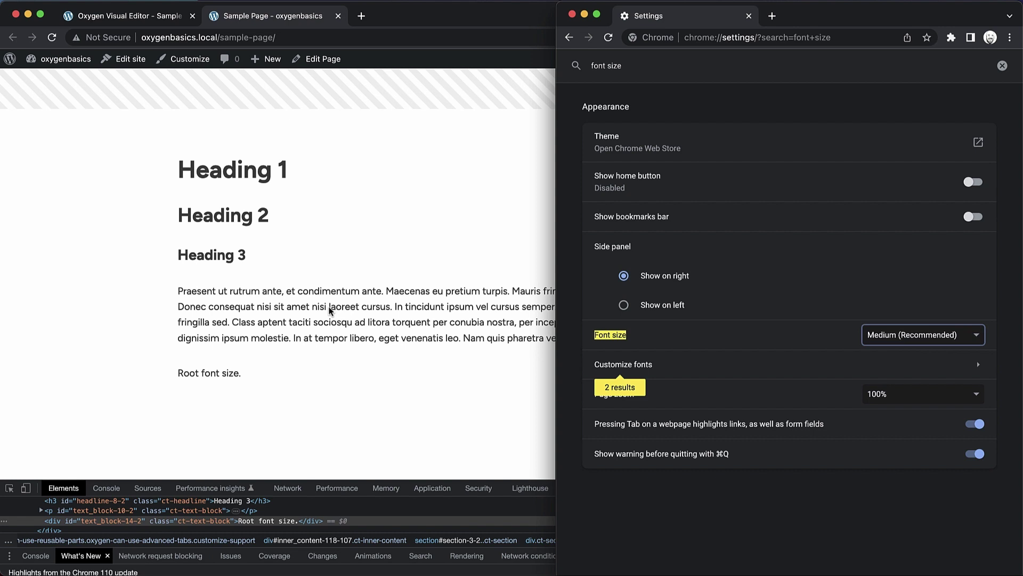
{"action": "key", "text": "super+w"}
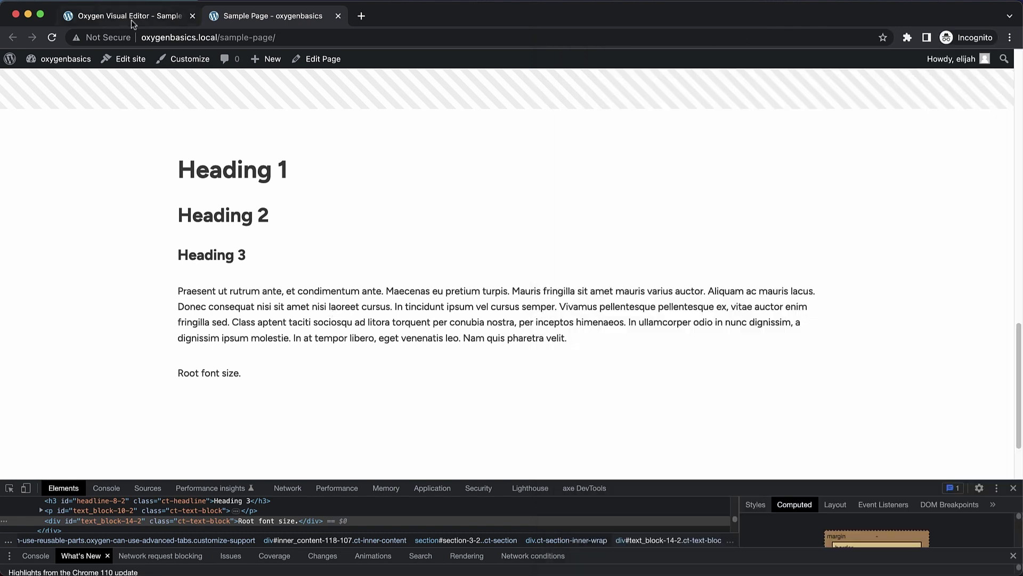
Step: Go to Global Styles > Body Text in the Oxygen editor
{"action": "left_click", "coordinate": [131, 16]}
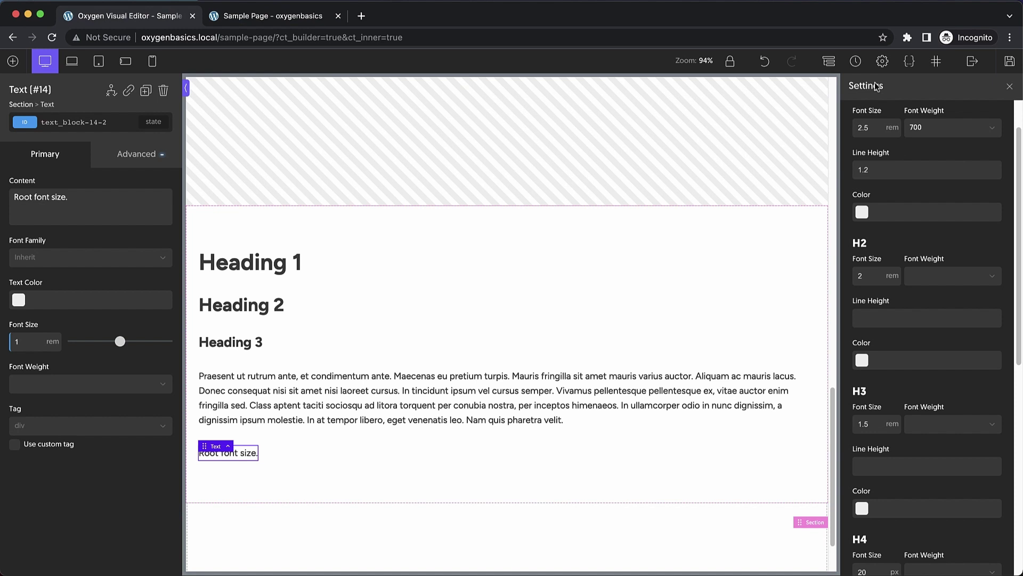
{"action": "left_click", "coordinate": [882, 62]}
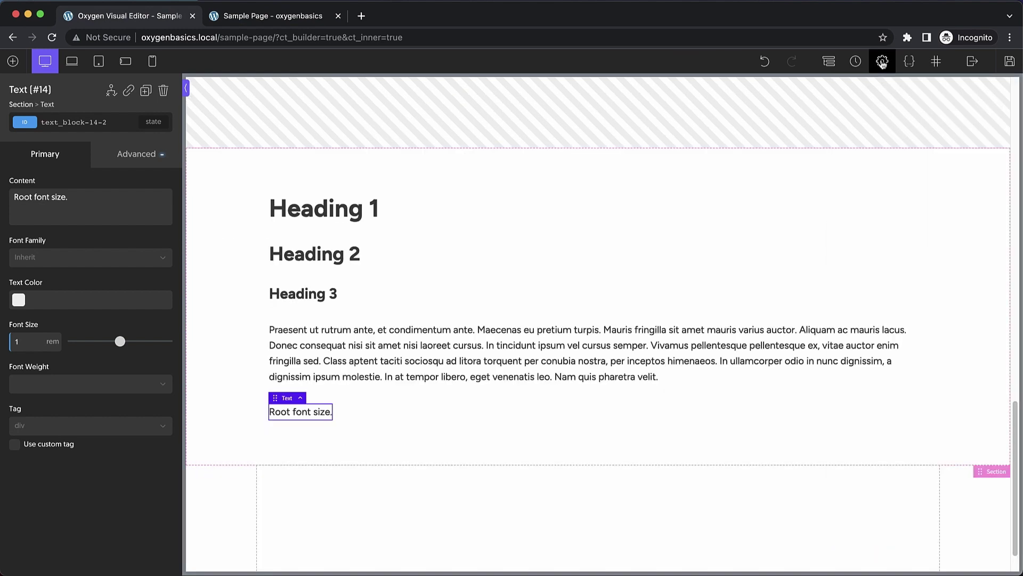
{"action": "left_click", "coordinate": [882, 63]}
{"action": "left_click", "coordinate": [857, 115]}
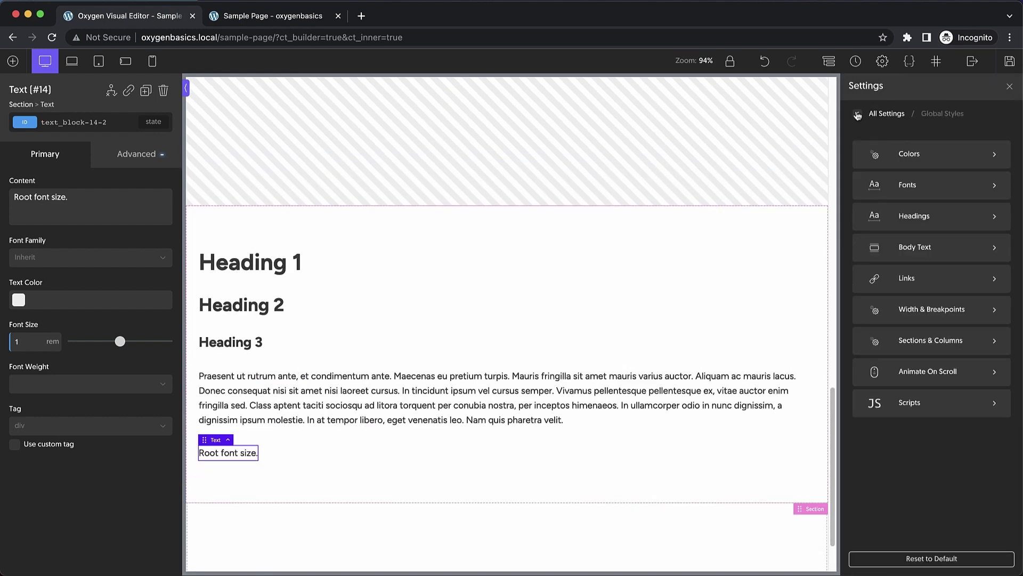
{"action": "left_click", "coordinate": [936, 245]}
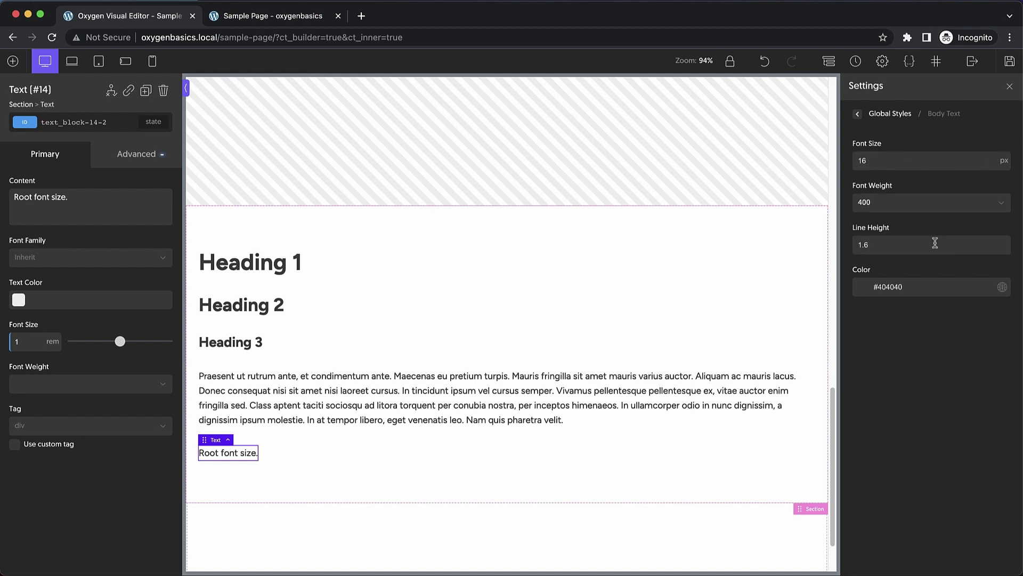
Step: Change the body font size from 16 to 1rem and save the page
{"action": "mouse_move", "coordinate": [1005, 163]}
{"action": "double_click", "coordinate": [909, 163]}
{"action": "type", "text": "1rem"}
{"action": "left_click", "coordinate": [1009, 61]}
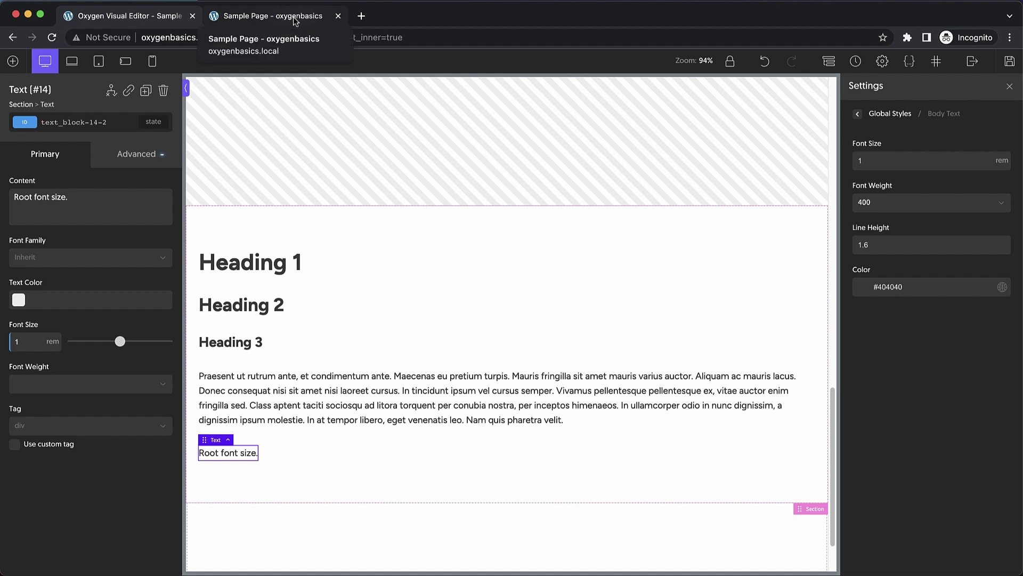
Step: Reload the sample page and view it with Chrome's font size at Very large
{"action": "left_click", "coordinate": [294, 16]}
{"action": "key", "text": "super+r"}
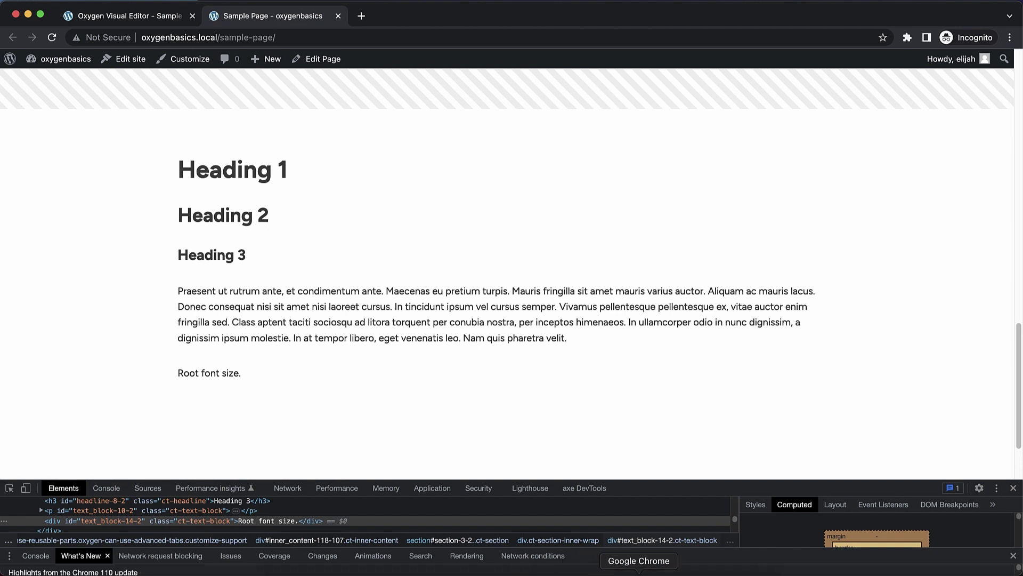
{"action": "right_click", "coordinate": [639, 573]}
{"action": "left_click", "coordinate": [653, 454]}
{"action": "left_click", "coordinate": [904, 341]}
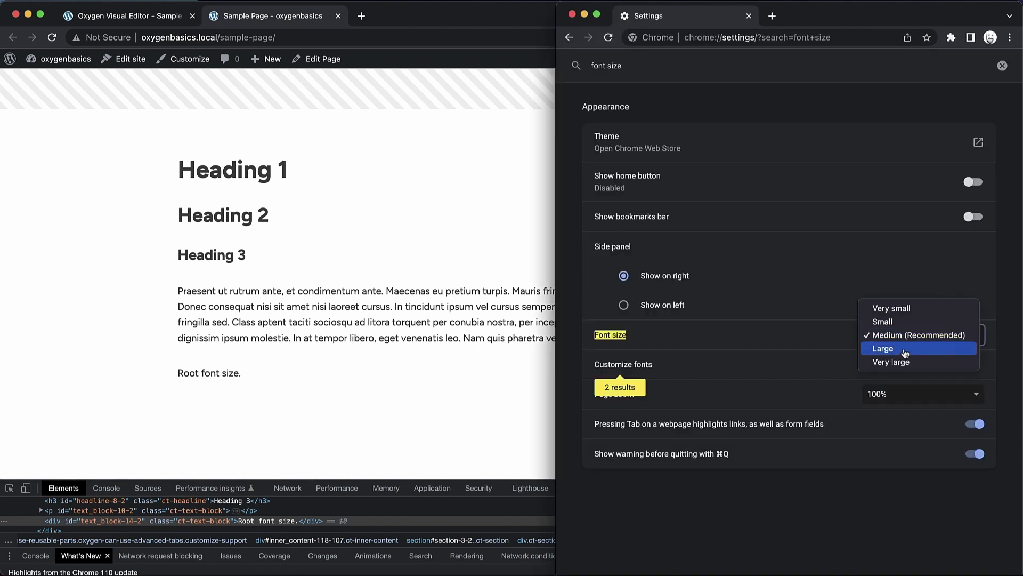
{"action": "left_click", "coordinate": [904, 362]}
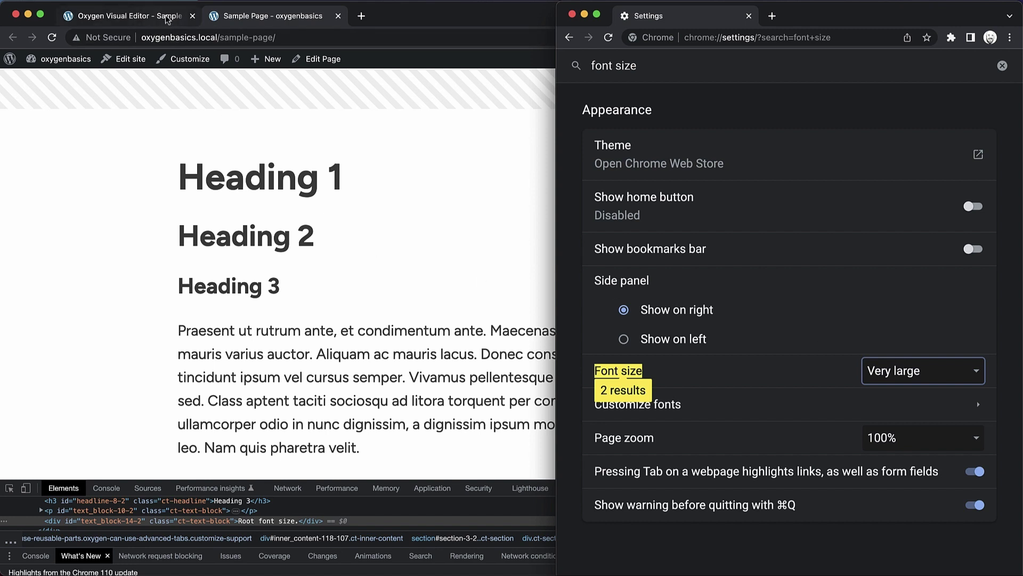
Step: Reset Chrome's font size to Medium and return to the Oxygen Visual Editor
{"action": "left_click", "coordinate": [912, 368]}
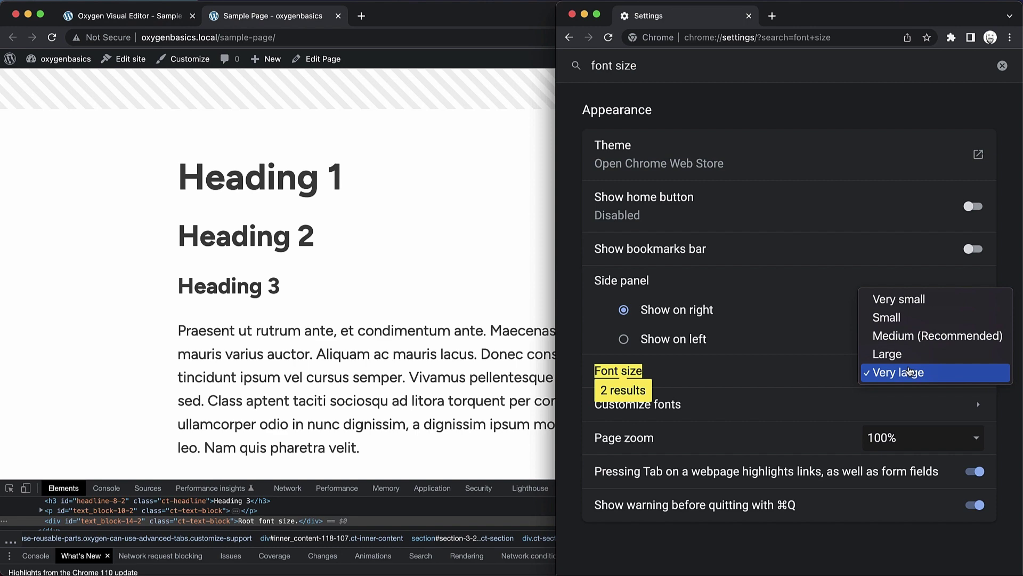
{"action": "left_click", "coordinate": [906, 336]}
{"action": "left_click", "coordinate": [122, 17]}
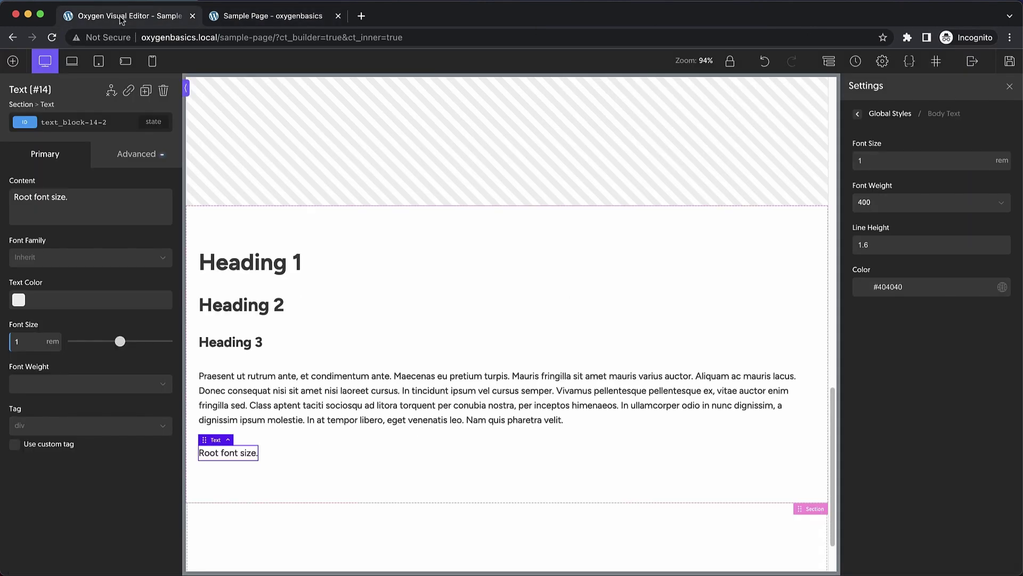
{"action": "scroll", "coordinate": [438, 320], "scroll_direction": "up", "scroll_amount": 3}
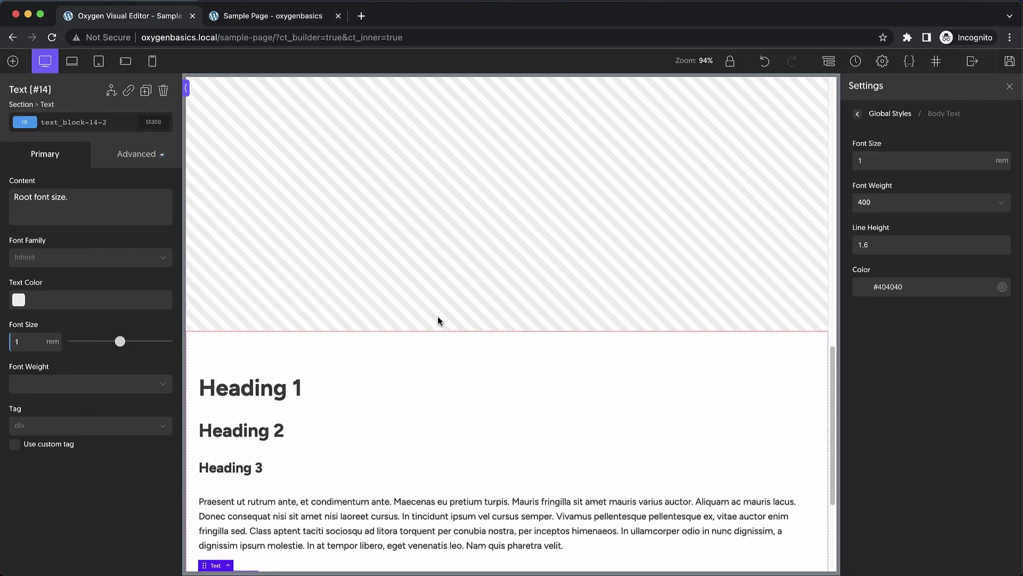
{"action": "scroll", "coordinate": [438, 320], "scroll_direction": "down", "scroll_amount": 2}
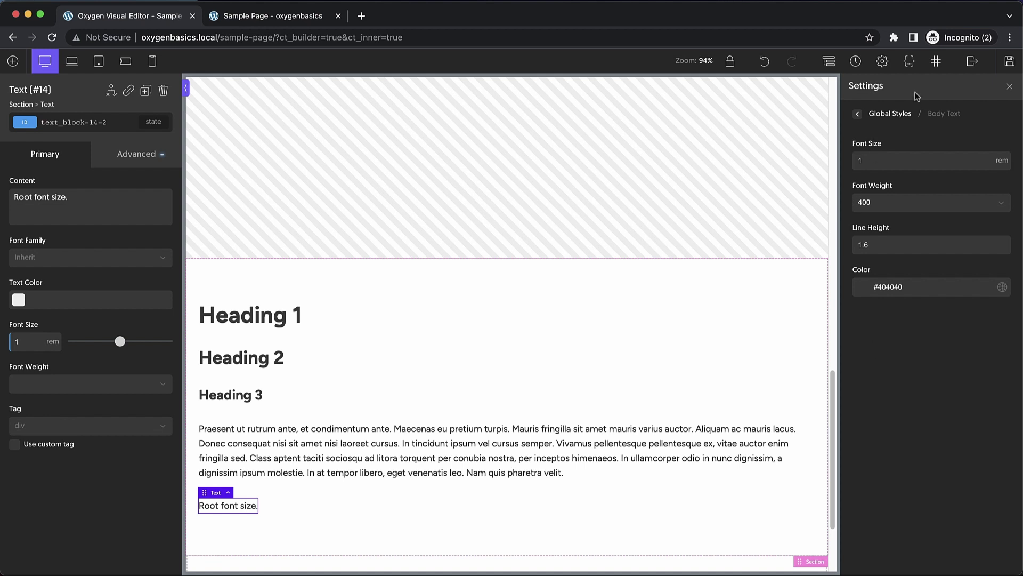
Step: Add a new stylesheet named 'styles'
{"action": "left_click", "coordinate": [908, 66]}
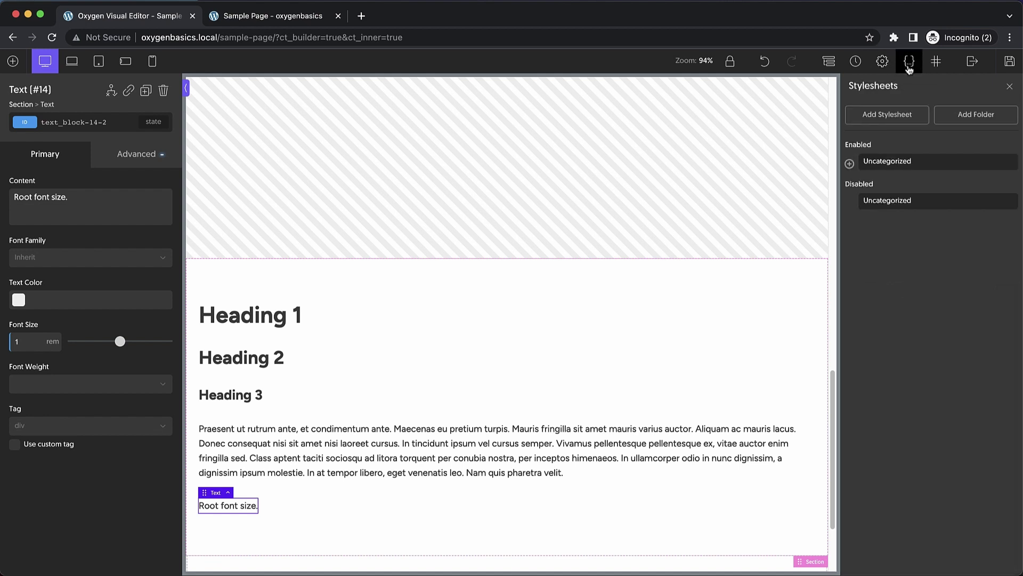
{"action": "left_click", "coordinate": [888, 122]}
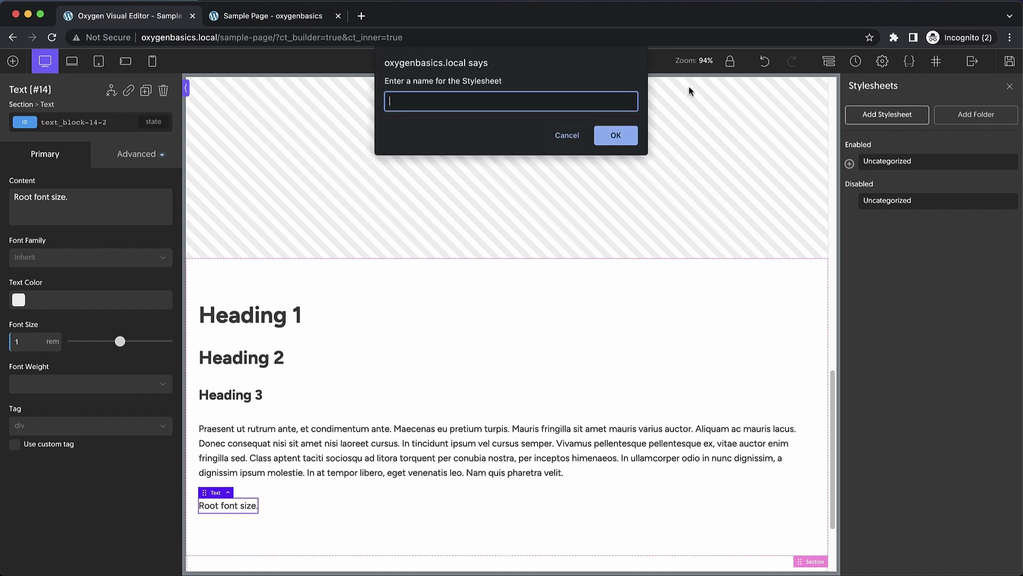
{"action": "type", "text": "styles"}
{"action": "key", "text": "Return"}
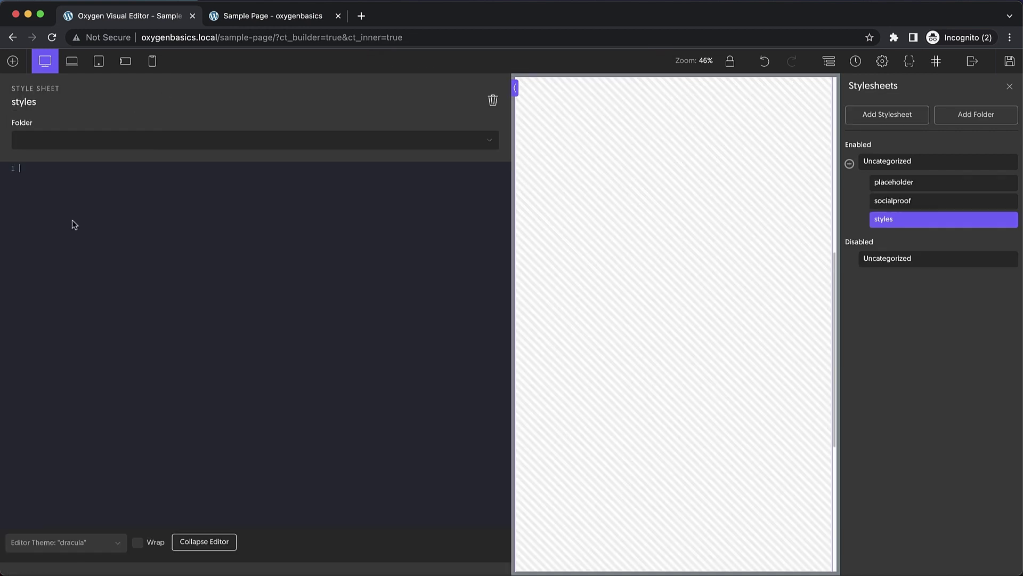
Step: Write a :root rule setting font-size to 62.5% in the stylesheet
{"action": "left_click", "coordinate": [72, 219]}
{"action": "type", "text": ":root {"}
{"action": "key", "text": "Return"}
{"action": "type", "text": "font-size: 16px;"}
{"action": "key", "text": "Left"}
{"action": "key", "text": "Left"}
{"action": "key", "text": "Left"}
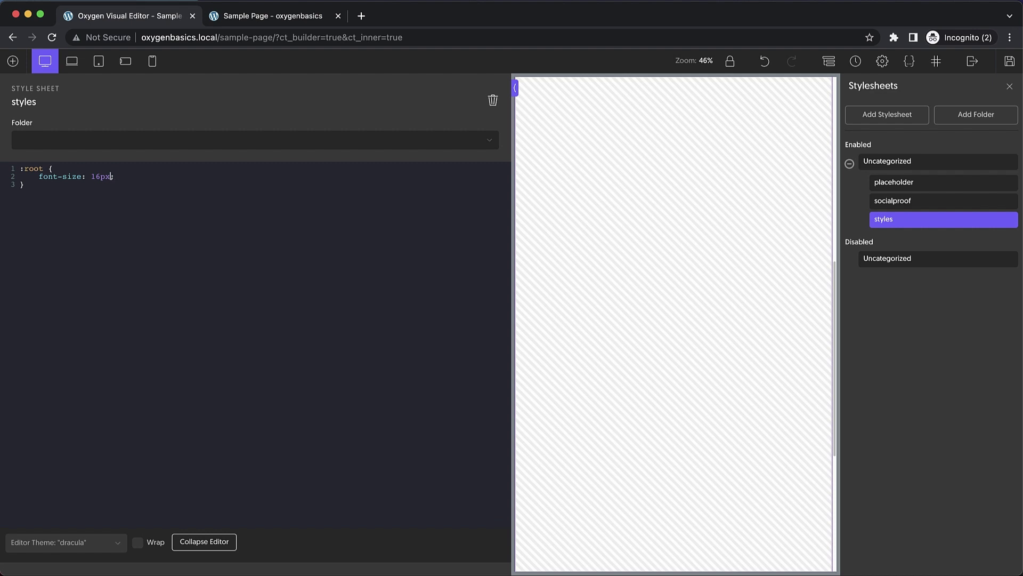
{"action": "key", "text": "BackSpace"}
{"action": "key", "text": "BackSpace"}
{"action": "key", "text": "BackSpace"}
{"action": "key", "text": "BackSpace"}
{"action": "type", "text": "62.5%"}
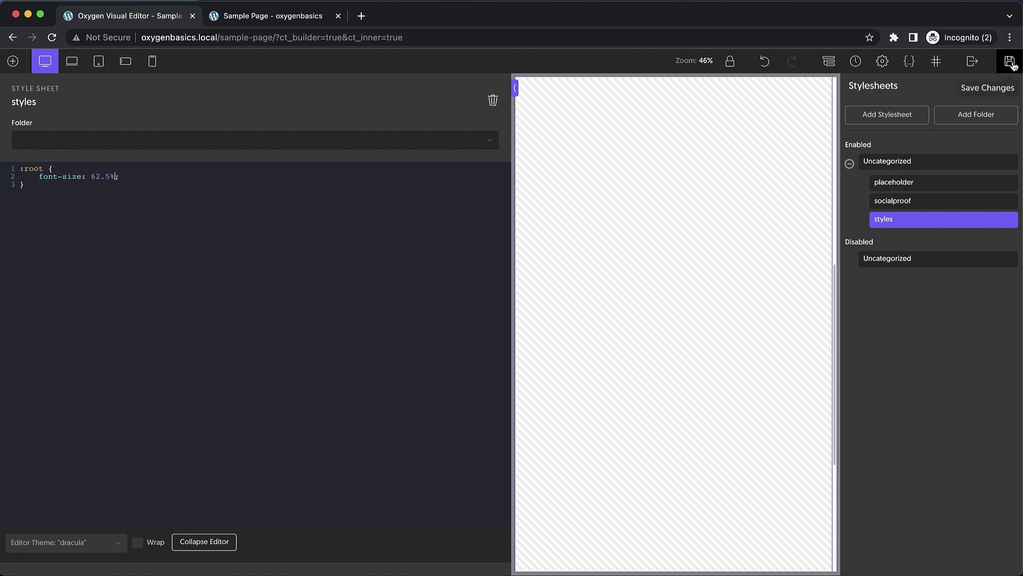
Step: Reload the live Sample Page and inspect the 'Root font size.' text in DevTools
{"action": "left_click", "coordinate": [299, 19]}
{"action": "key", "text": "super+r"}
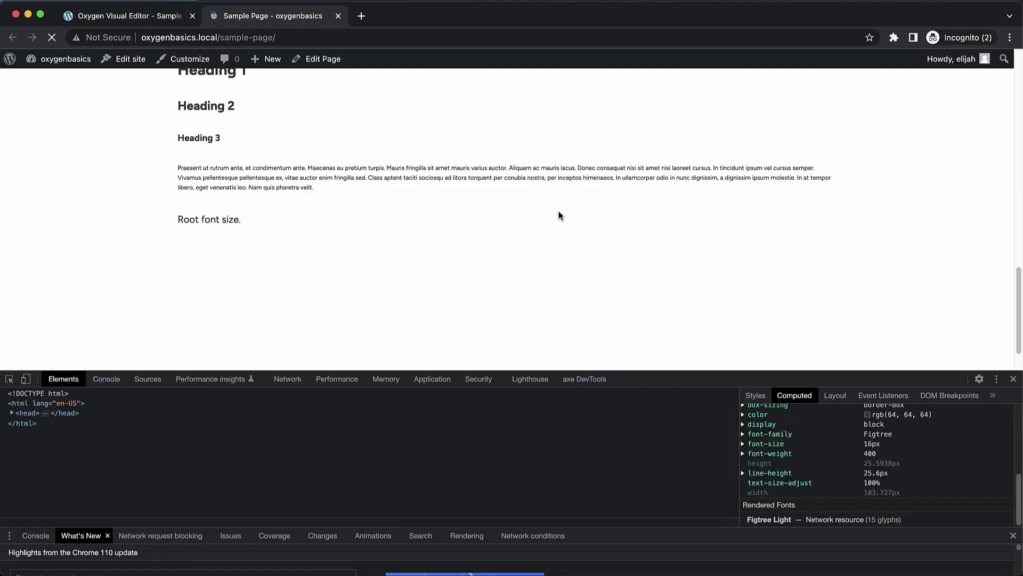
{"action": "right_click", "coordinate": [198, 216]}
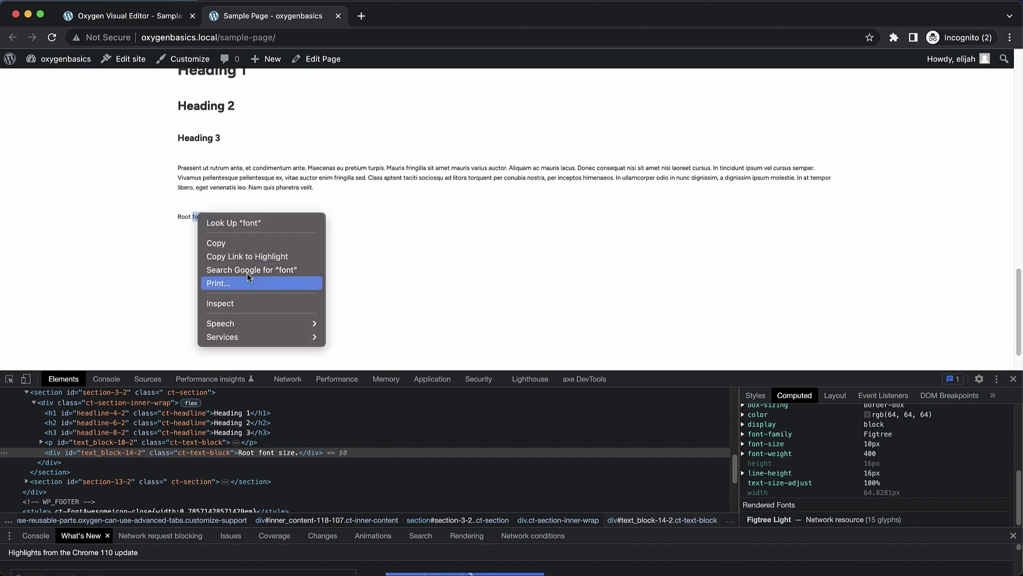
{"action": "left_click", "coordinate": [241, 308]}
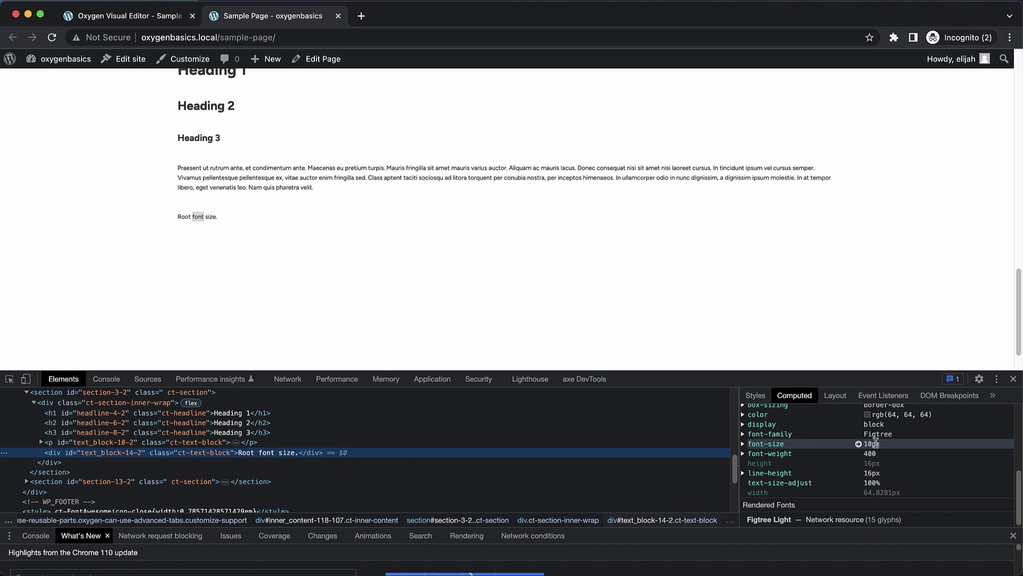
Step: Set the 'Root font size.' text's font size to 1.6 rem, save, and reload the live page
{"action": "left_click", "coordinate": [158, 21]}
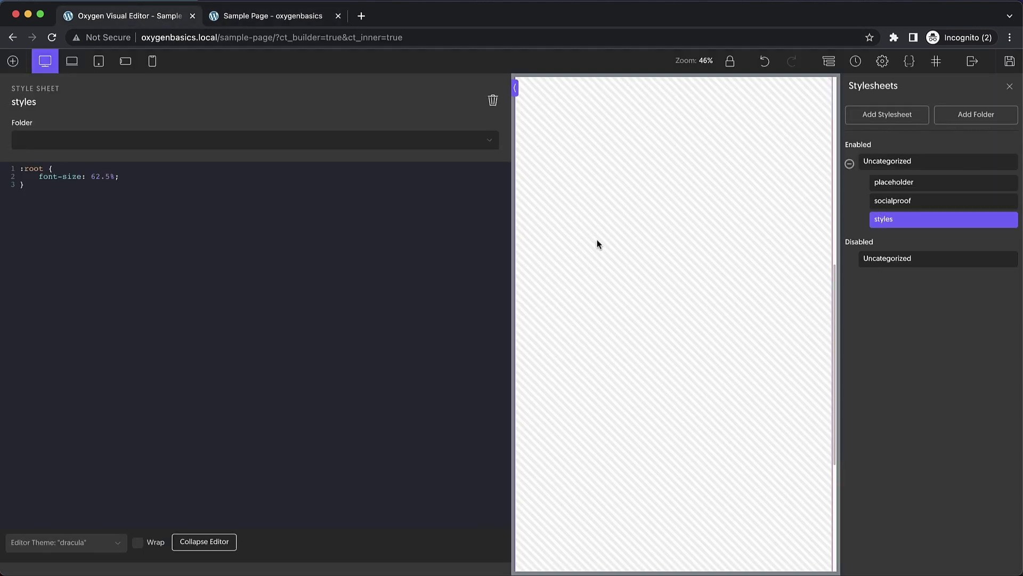
{"action": "left_click", "coordinate": [744, 274]}
{"action": "left_click", "coordinate": [221, 403]}
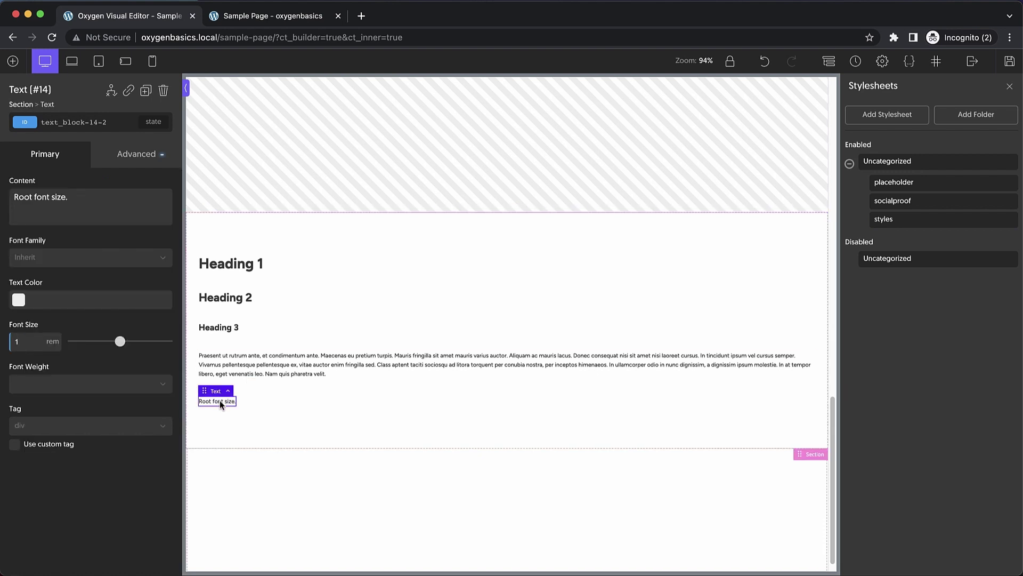
{"action": "double_click", "coordinate": [31, 343]}
{"action": "type", "text": "1.6"}
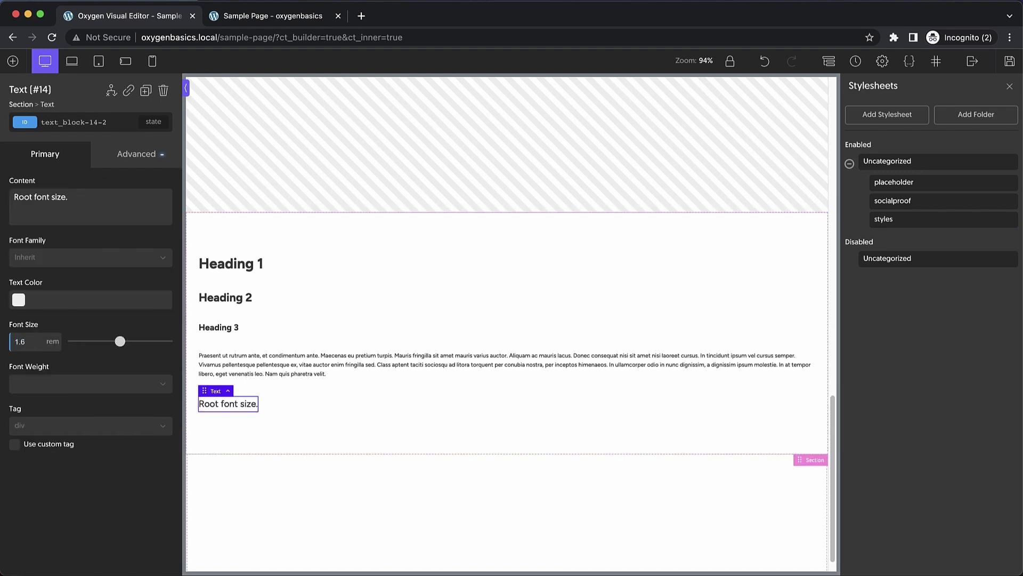
{"action": "key", "text": "super+s"}
{"action": "left_click", "coordinate": [297, 16]}
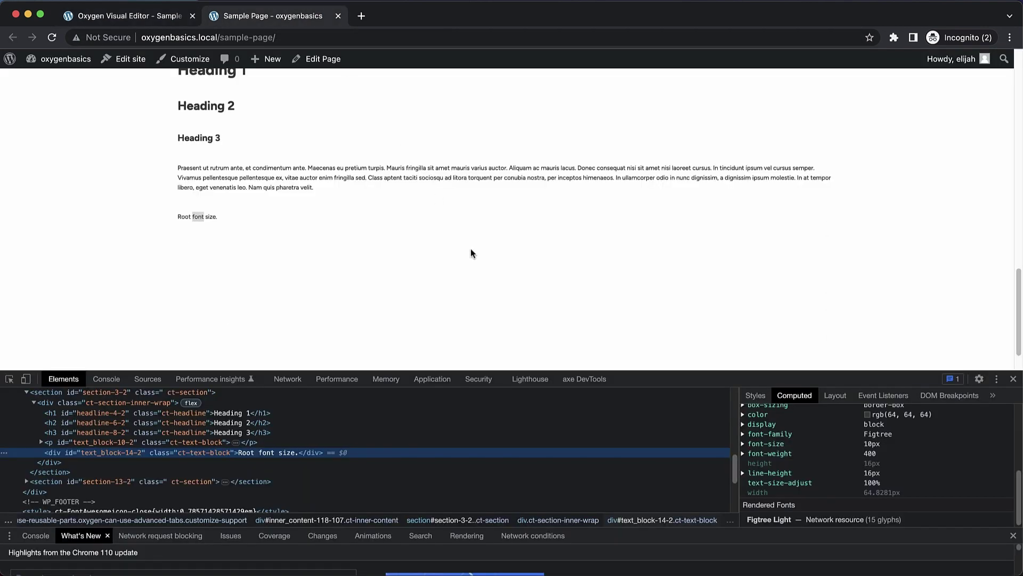
{"action": "key", "text": "super+r"}
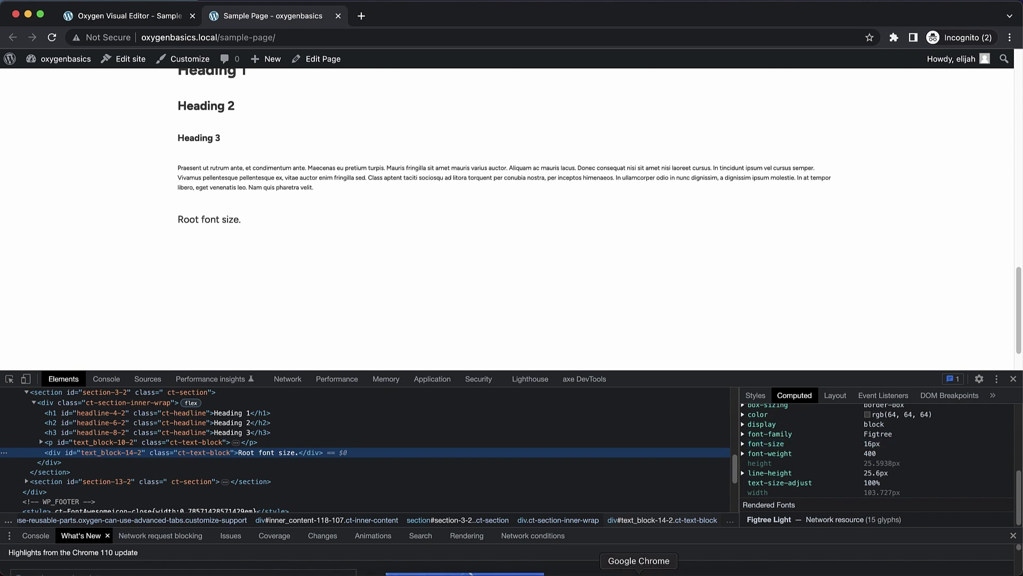
Step: Switch Chrome's font size to Small, then Very small, and finally Very large
{"action": "right_click", "coordinate": [638, 573]}
{"action": "left_click", "coordinate": [666, 457]}
{"action": "left_click", "coordinate": [939, 341]}
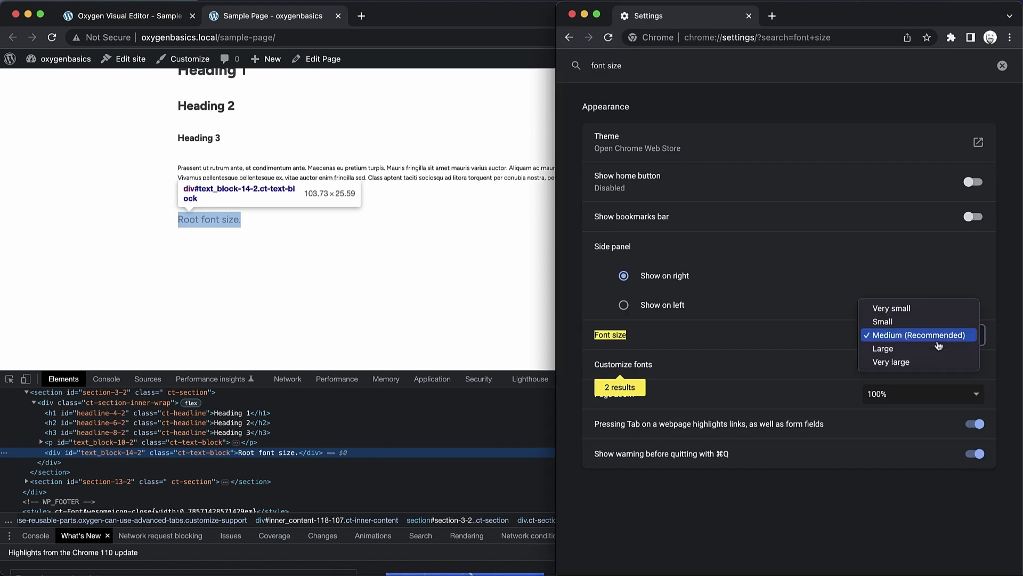
{"action": "left_click", "coordinate": [934, 322]}
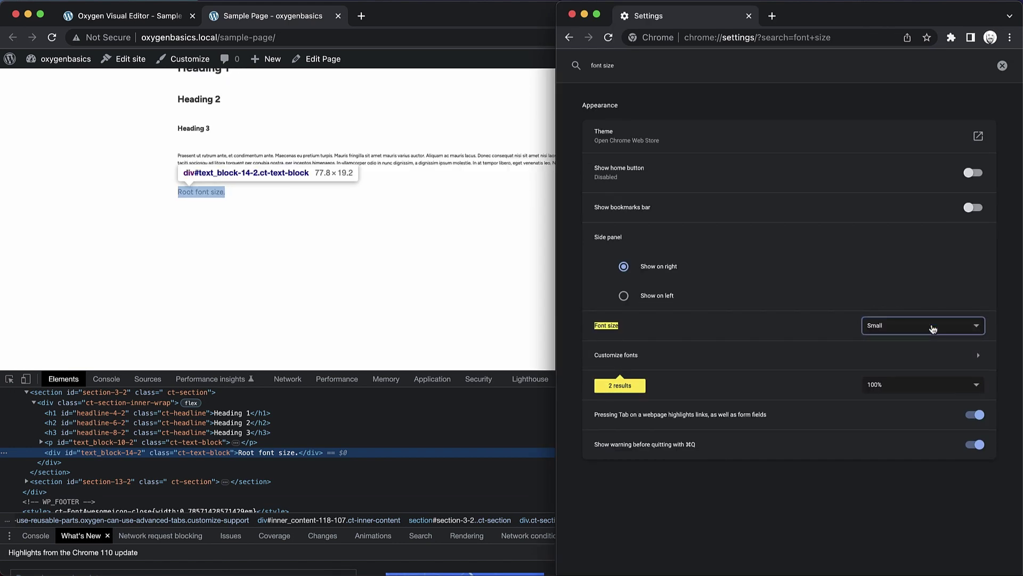
{"action": "left_click", "coordinate": [933, 329]}
{"action": "left_click", "coordinate": [930, 316]}
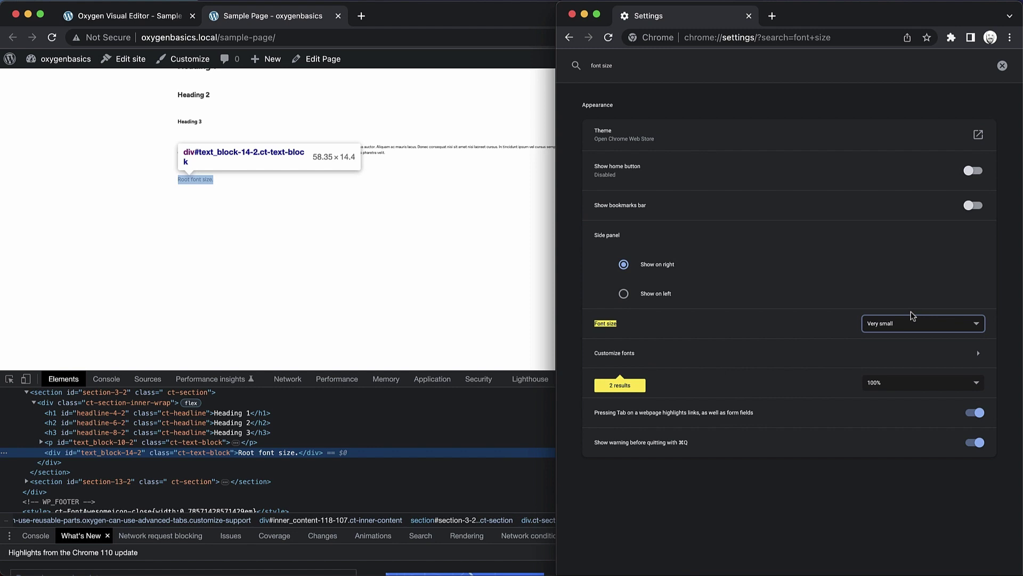
{"action": "left_click", "coordinate": [913, 323]}
{"action": "left_click", "coordinate": [901, 366]}
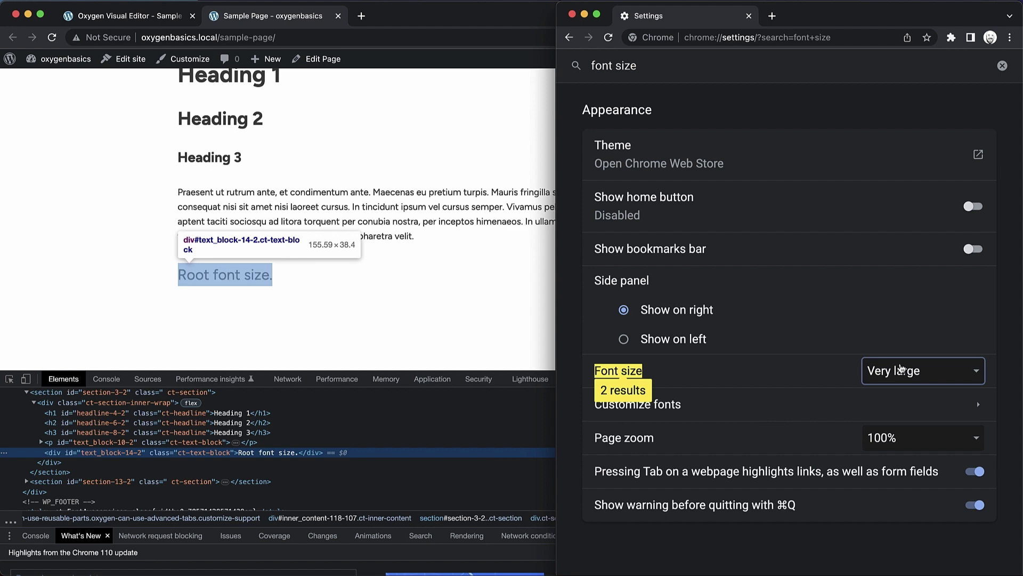
Step: Change the styles stylesheet's root font-size to 24px and reload the Sample Page
{"action": "left_click", "coordinate": [143, 20]}
{"action": "mouse_move", "coordinate": [937, 208]}
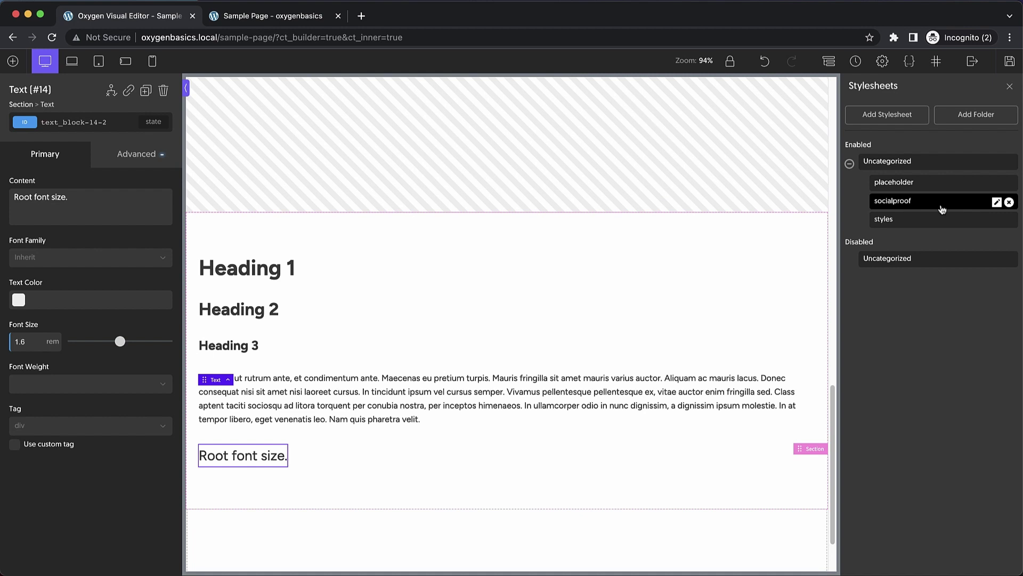
{"action": "left_click", "coordinate": [923, 220]}
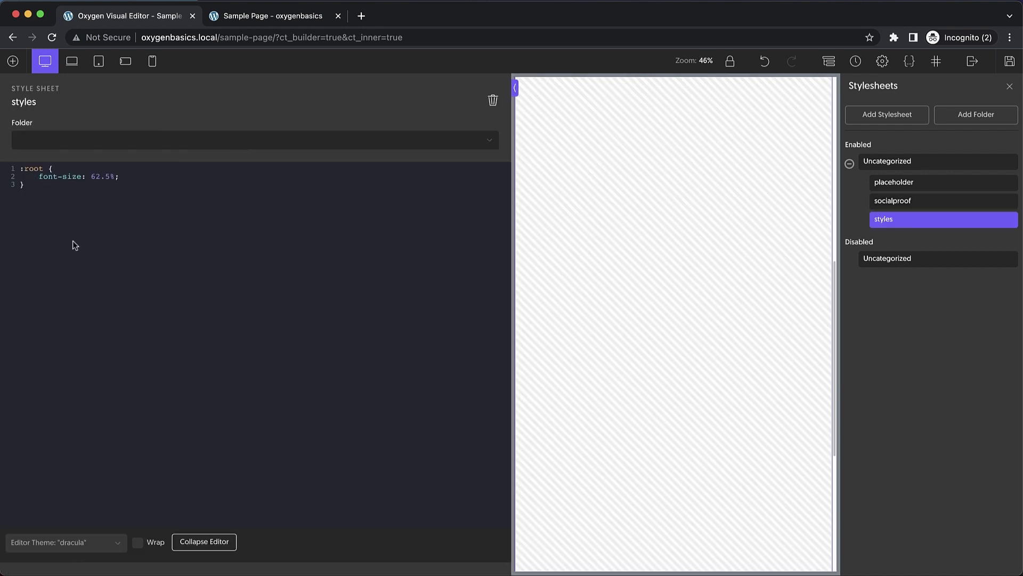
{"action": "key", "text": "BackSpace"}
{"action": "key", "text": "BackSpace"}
{"action": "key", "text": "BackSpace"}
{"action": "key", "text": "BackSpace"}
{"action": "key", "text": "BackSpace"}
{"action": "type", "text": "25"}
{"action": "type", "text": "px"}
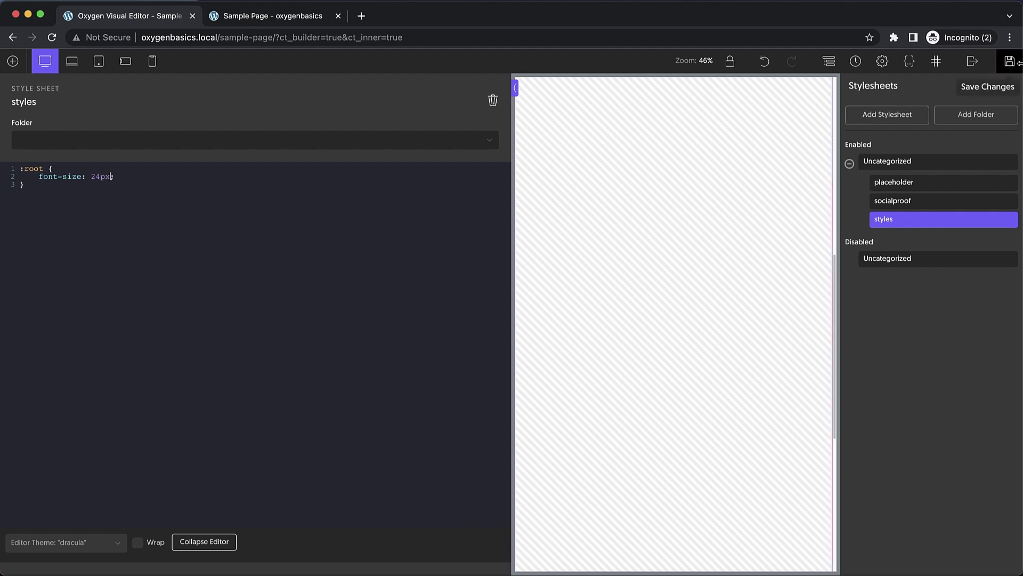
{"action": "left_click", "coordinate": [308, 11]}
{"action": "key", "text": "super+r"}
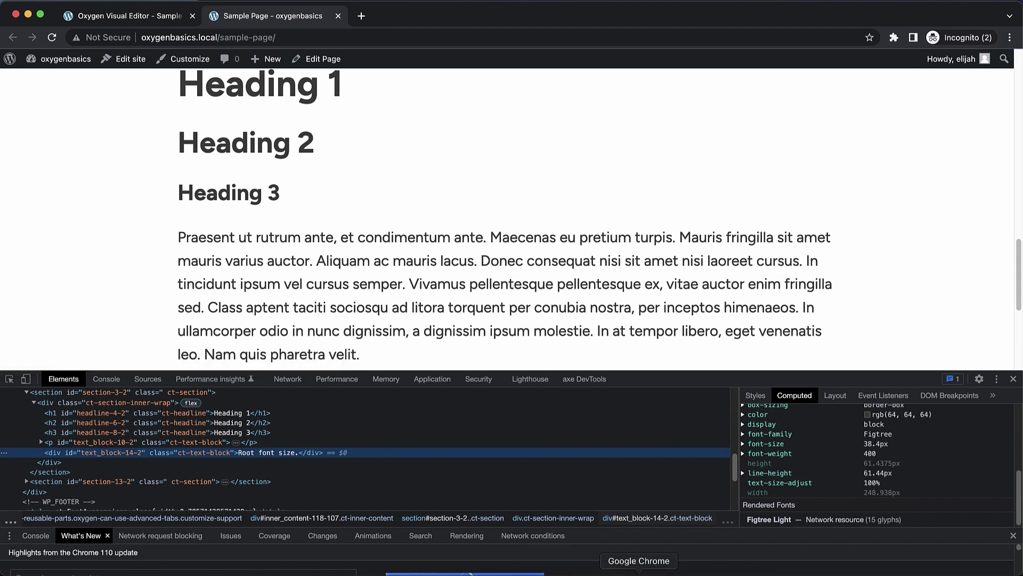
Step: Cycle Chrome's font size through Small, Medium, Large and Very large, settling on Large
{"action": "right_click", "coordinate": [639, 574]}
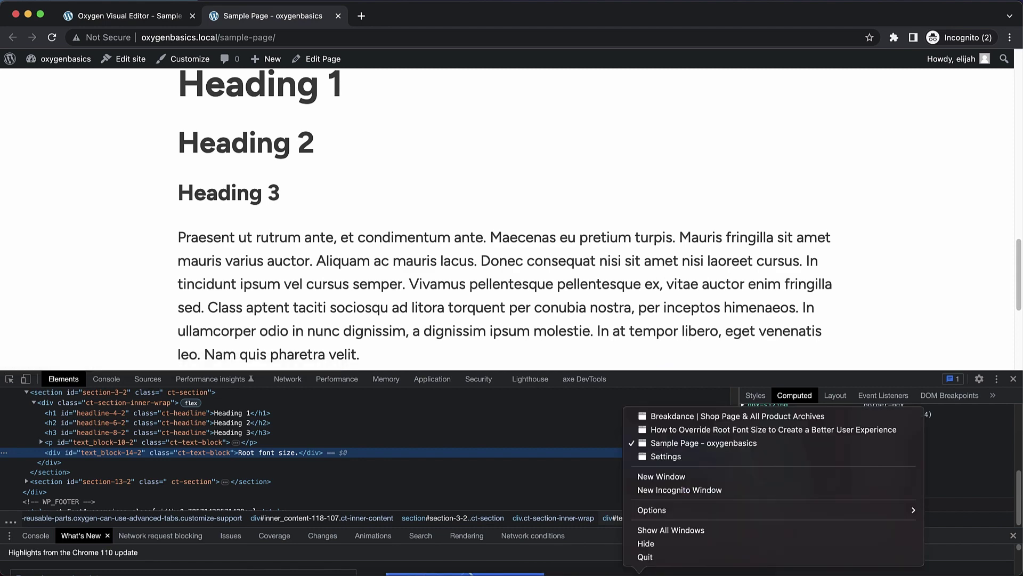
{"action": "left_click", "coordinate": [665, 457]}
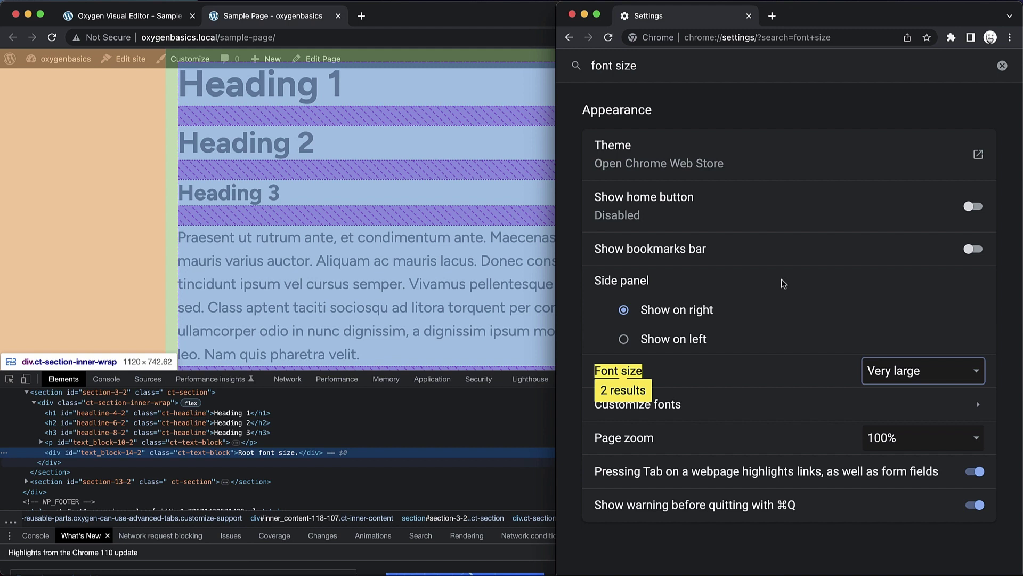
{"action": "left_click", "coordinate": [922, 369]}
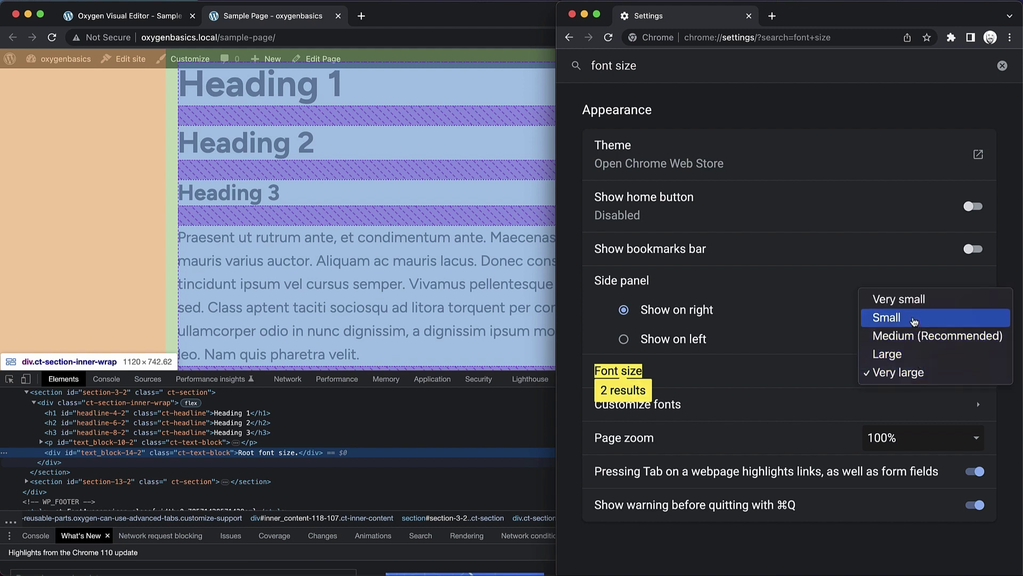
{"action": "left_click", "coordinate": [914, 318]}
{"action": "left_click_drag", "start_coordinate": [915, 320], "coordinate": [902, 335]}
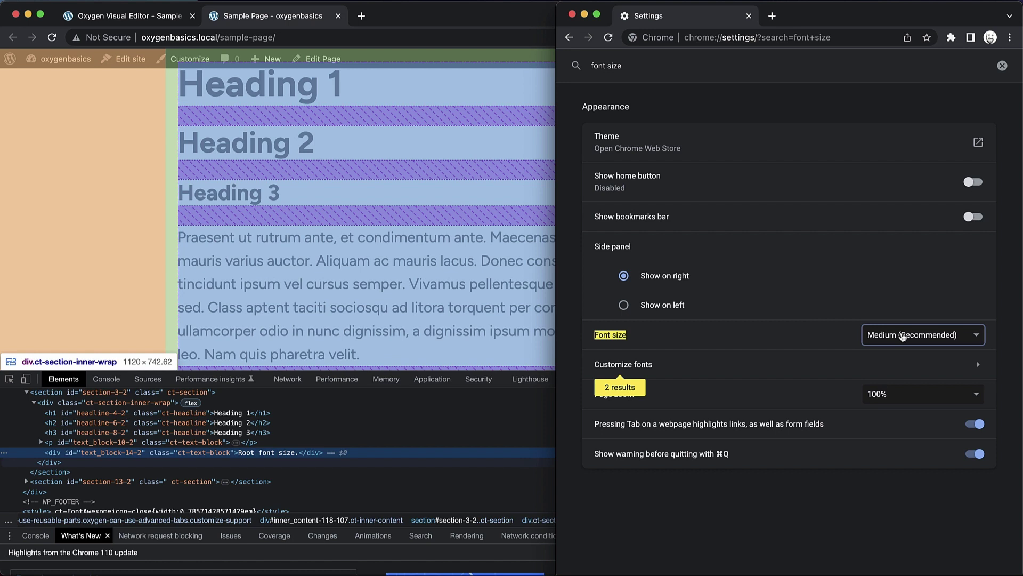
{"action": "left_click", "coordinate": [902, 336]}
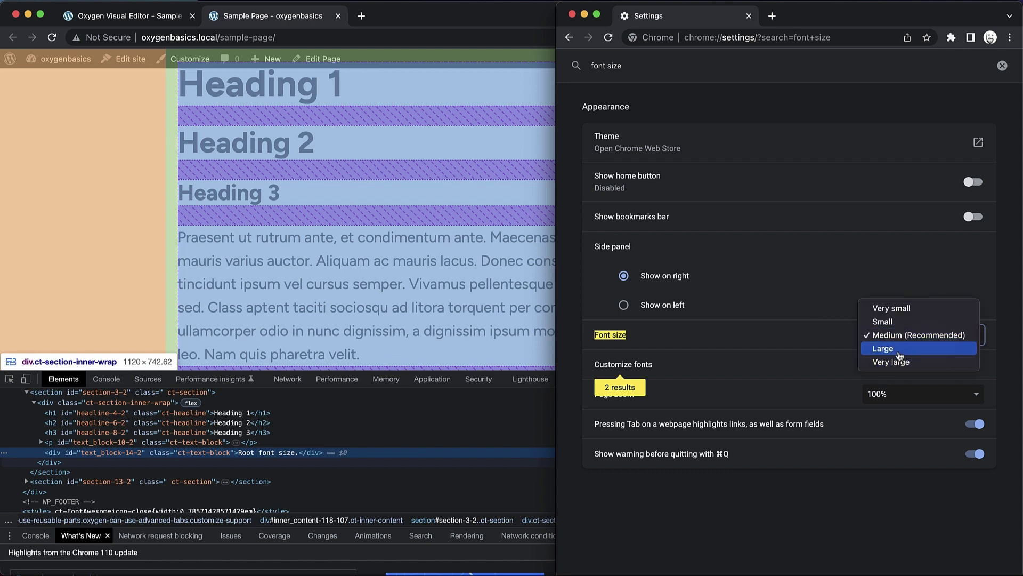
{"action": "left_click", "coordinate": [899, 349]}
{"action": "left_click", "coordinate": [912, 355]}
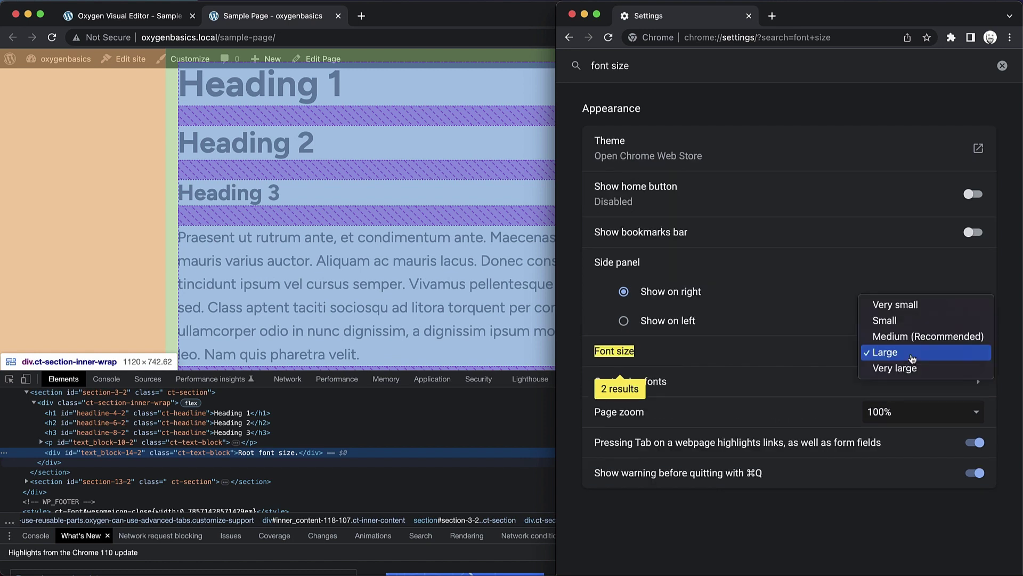
{"action": "left_click", "coordinate": [909, 368]}
{"action": "left_click", "coordinate": [909, 367]}
{"action": "left_click", "coordinate": [877, 351]}
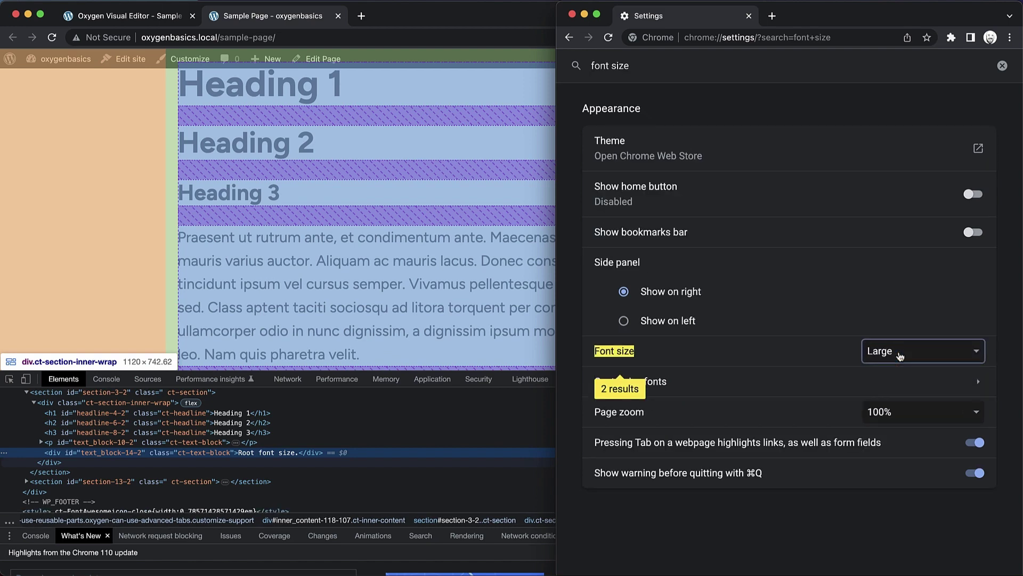
{"action": "left_click", "coordinate": [141, 17]}
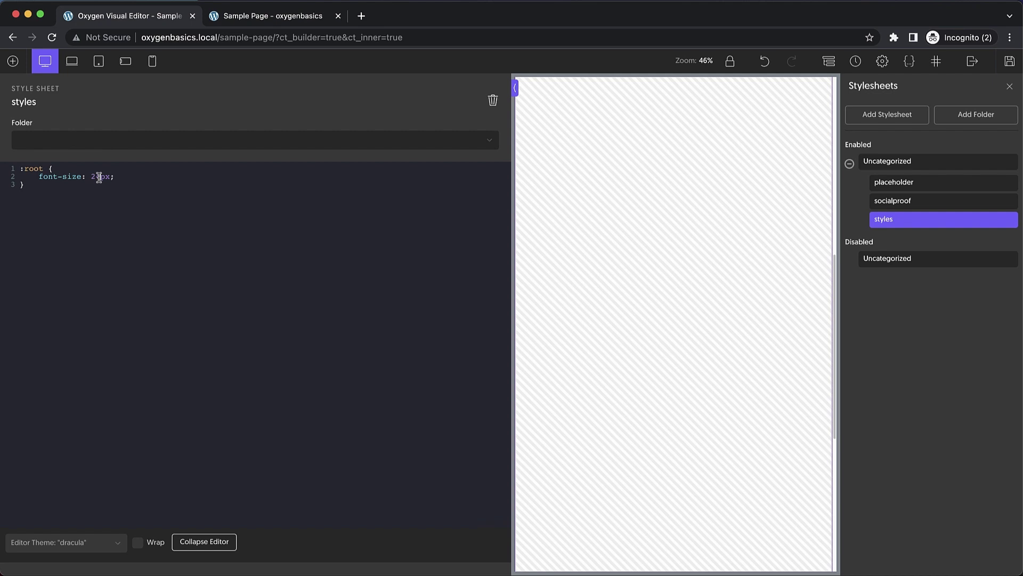
Step: Restore the :root font-size to 62.5% and select the global Body Text font size field
{"action": "key", "text": "BackSpace"}
{"action": "key", "text": "BackSpace"}
{"action": "type", "text": "62"}
{"action": "key", "text": "Delete"}
{"action": "key", "text": "Delete"}
{"action": "type", "text": ".5%"}
{"action": "left_click", "coordinate": [905, 65]}
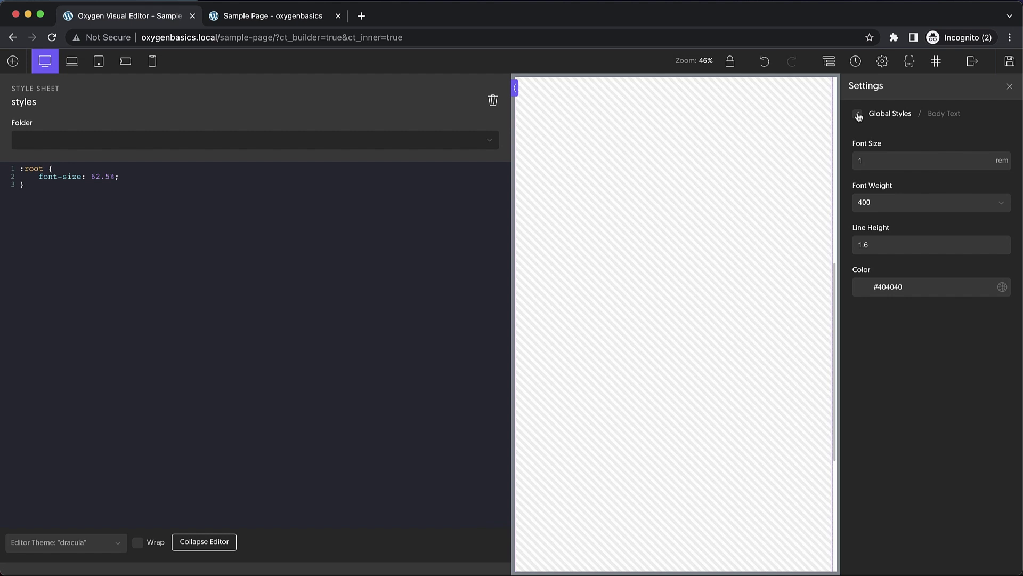
{"action": "left_click", "coordinate": [907, 162]}
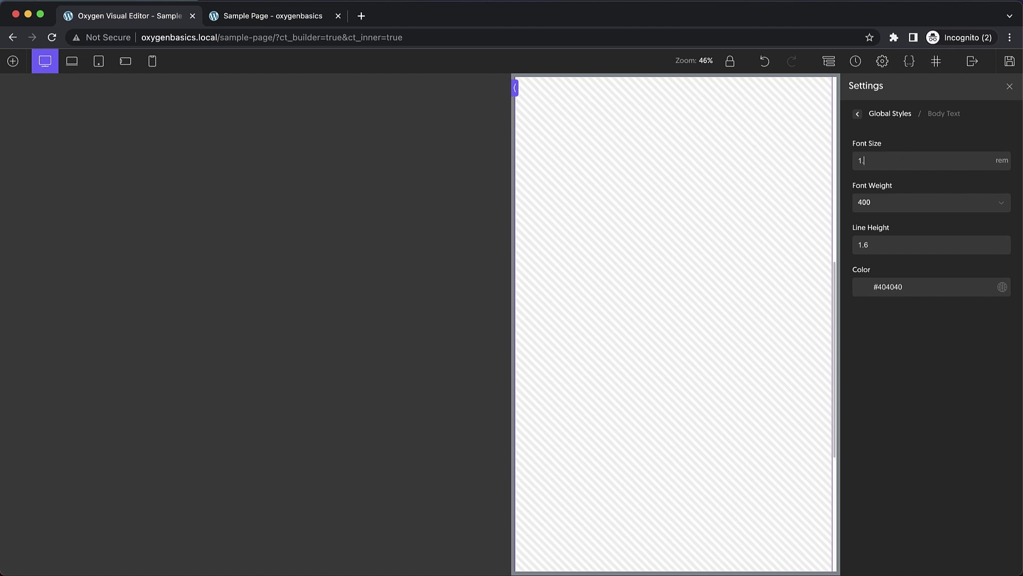
Step: Enter 1.6 as the body font size, then show global Headings with the sidebar hidden
{"action": "type", "text": ".6"}
{"action": "left_click", "coordinate": [859, 115]}
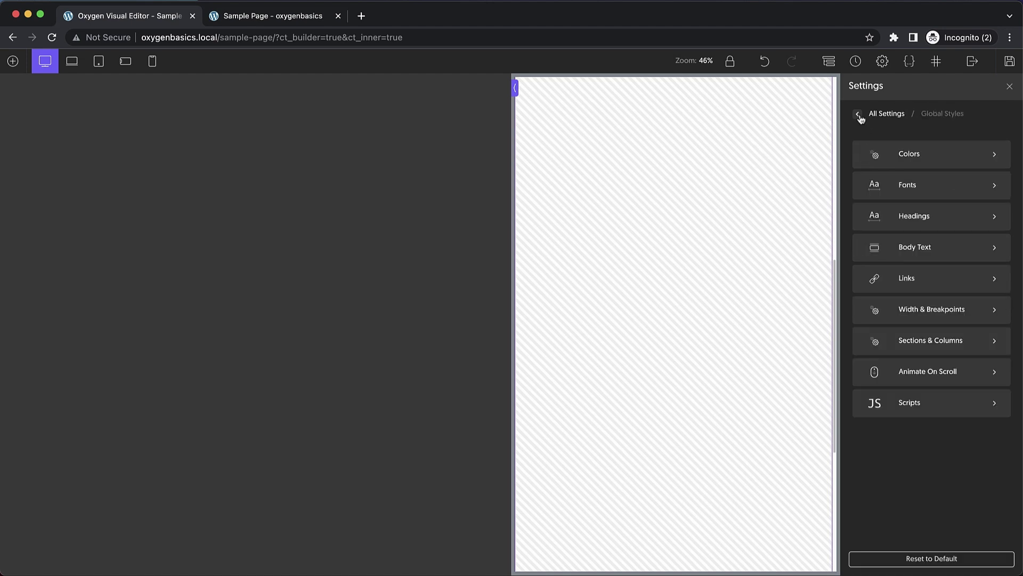
{"action": "left_click", "coordinate": [946, 208]}
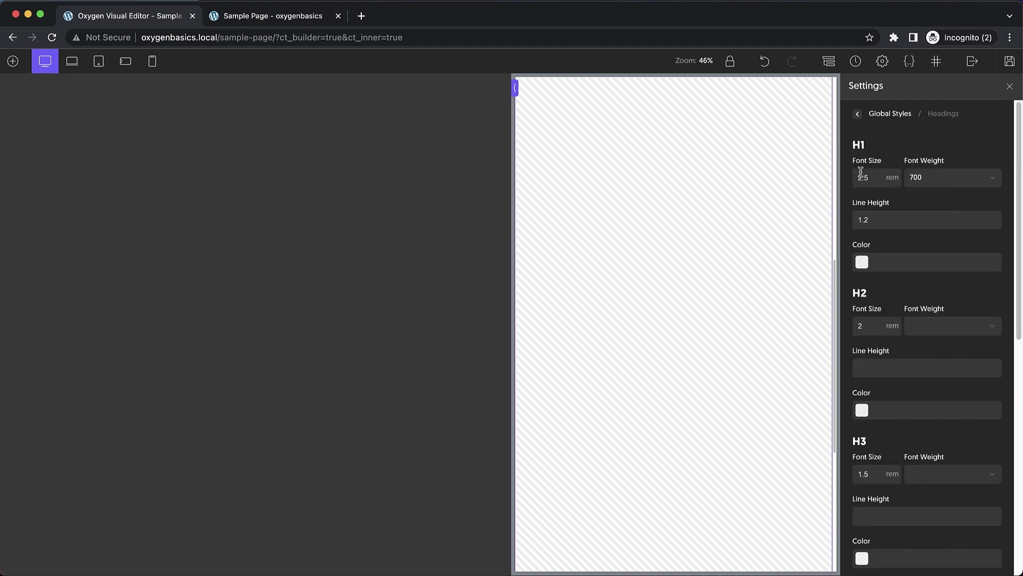
{"action": "left_click", "coordinate": [517, 89]}
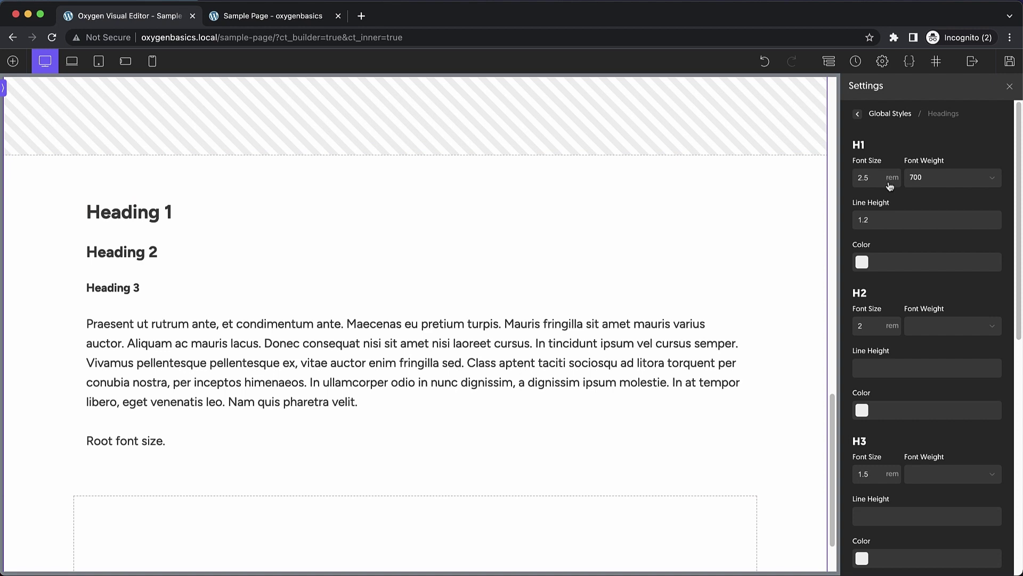
{"action": "mouse_move", "coordinate": [895, 183]}
Step: Try a unitless H1 font size of clamp(12px, 1vw, 16px)
{"action": "left_click", "coordinate": [896, 196]}
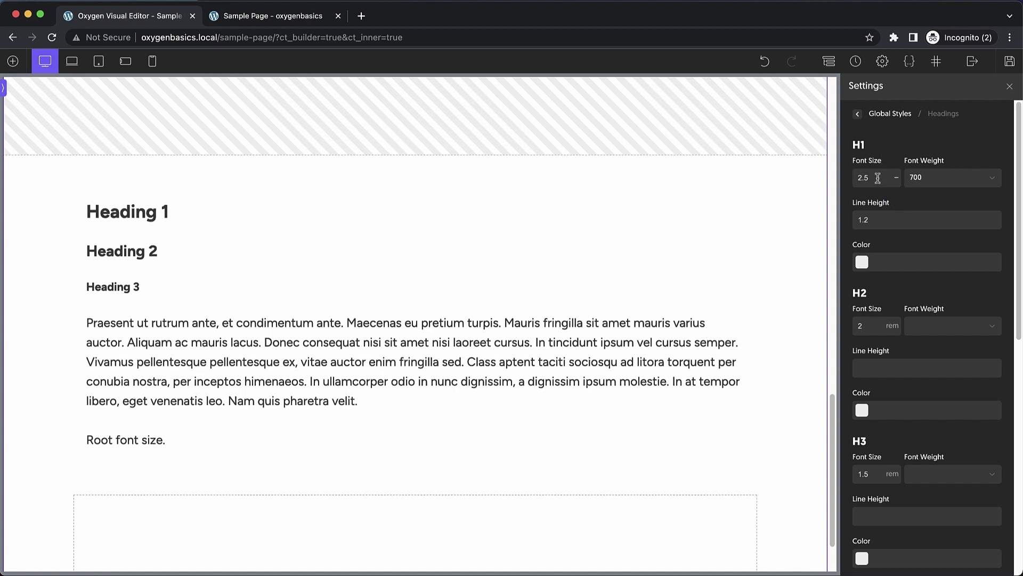
{"action": "double_click", "coordinate": [878, 178]}
{"action": "type", "text": "clamp()"}
{"action": "key", "text": "Left"}
{"action": "type", "text": "12px, 1vw"}
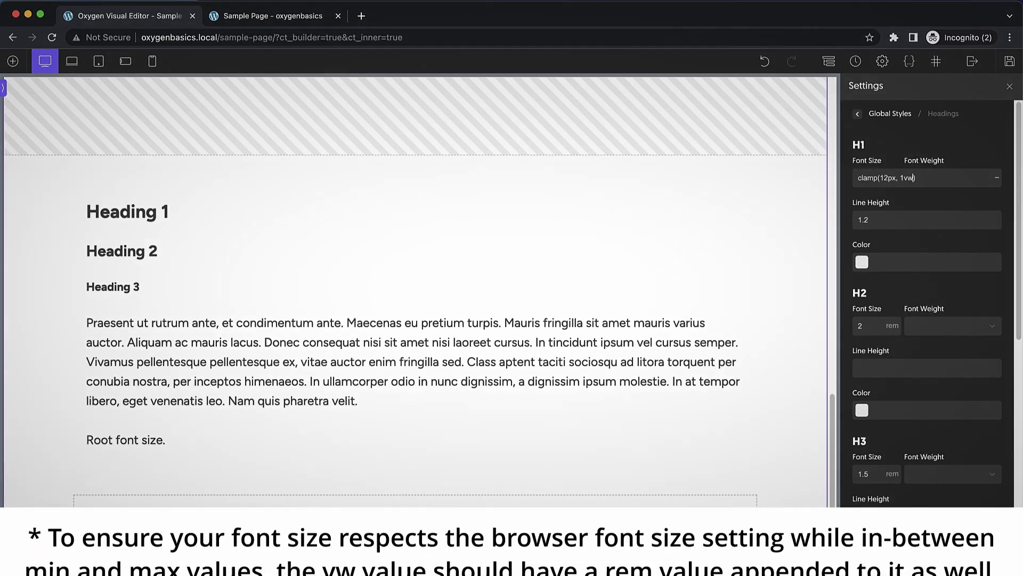
{"action": "type", "text": ", 16"}
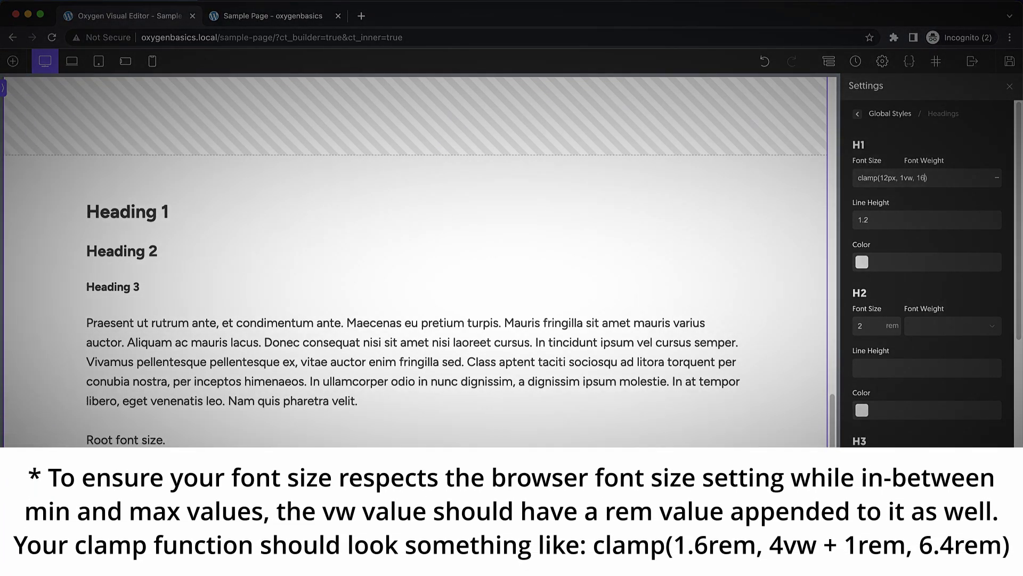
{"action": "type", "text": "px"}
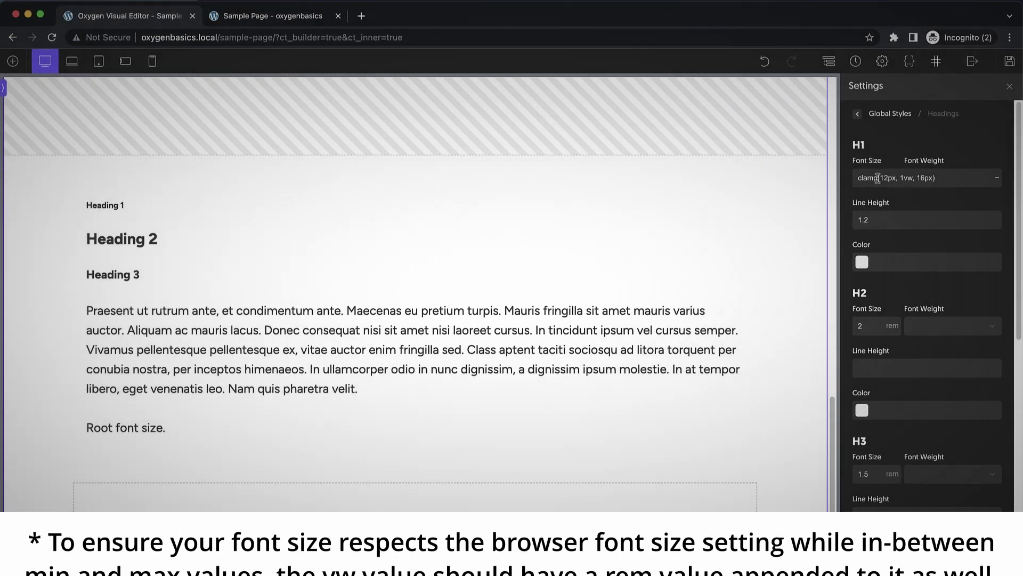
Step: Clear the H1 clamp value and set the H1 font size unit to px
{"action": "left_click_drag", "start_coordinate": [935, 177], "coordinate": [932, 141]}
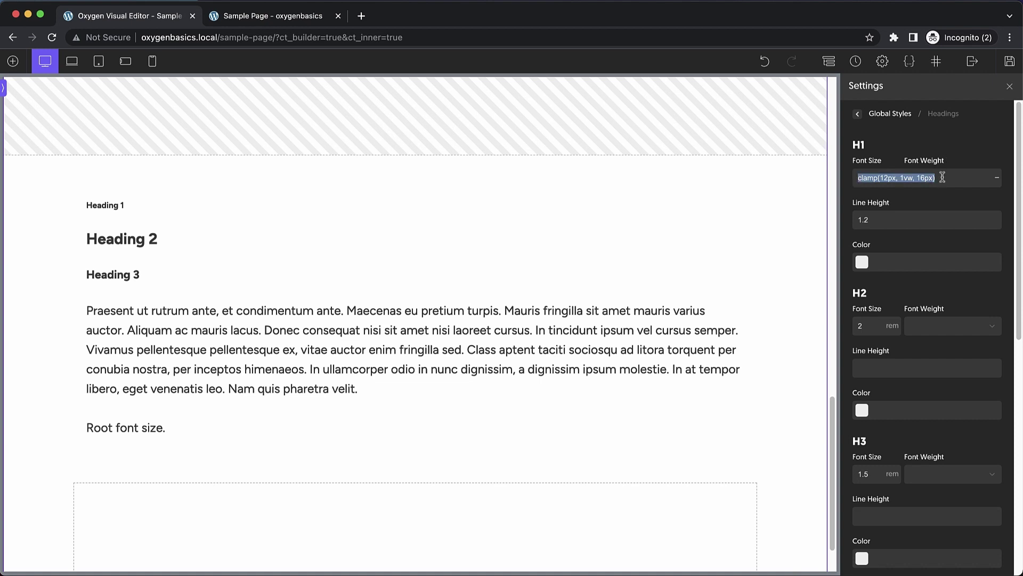
{"action": "key", "text": "BackSpace"}
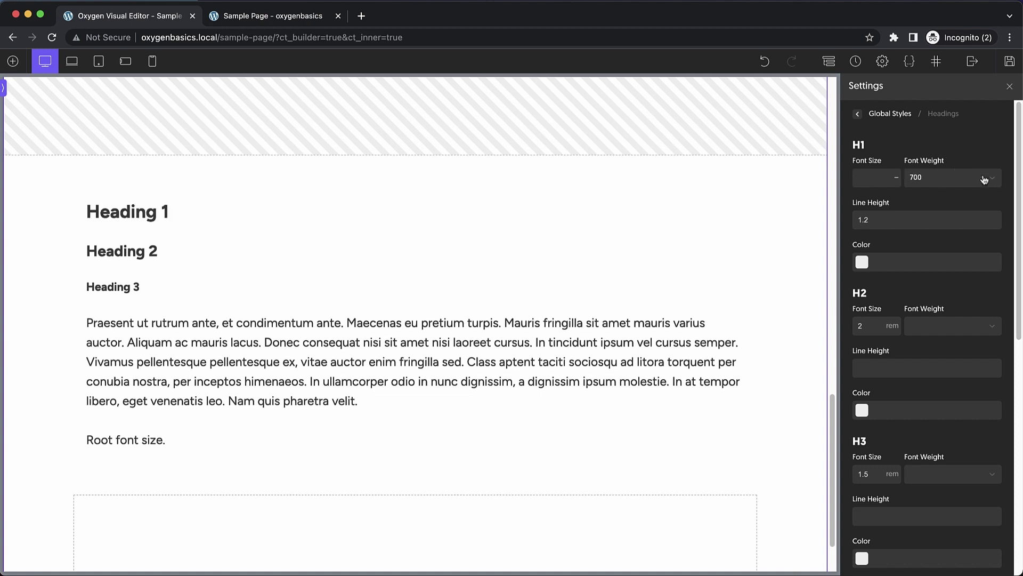
{"action": "mouse_move", "coordinate": [895, 178]}
{"action": "left_click", "coordinate": [897, 160]}
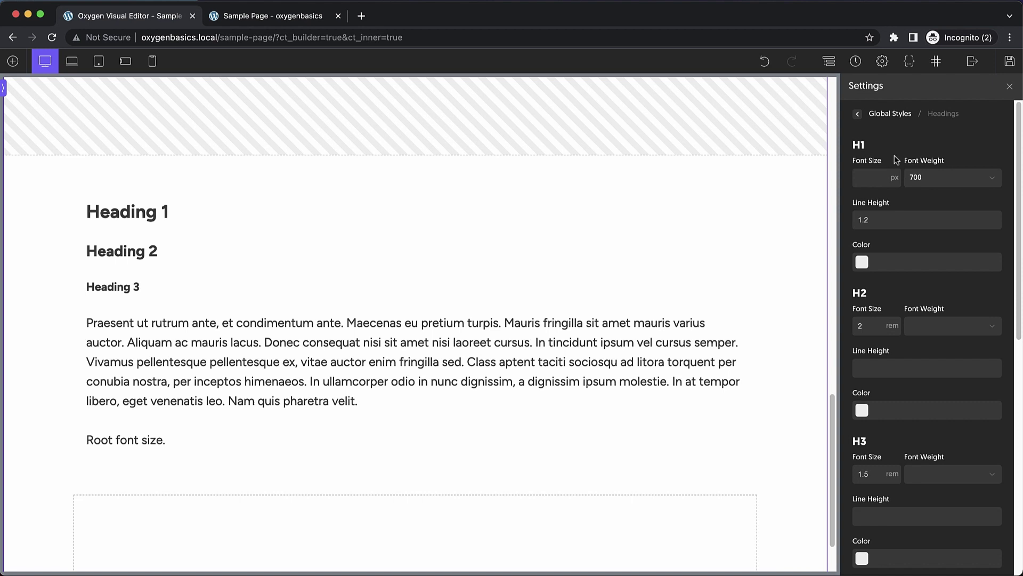